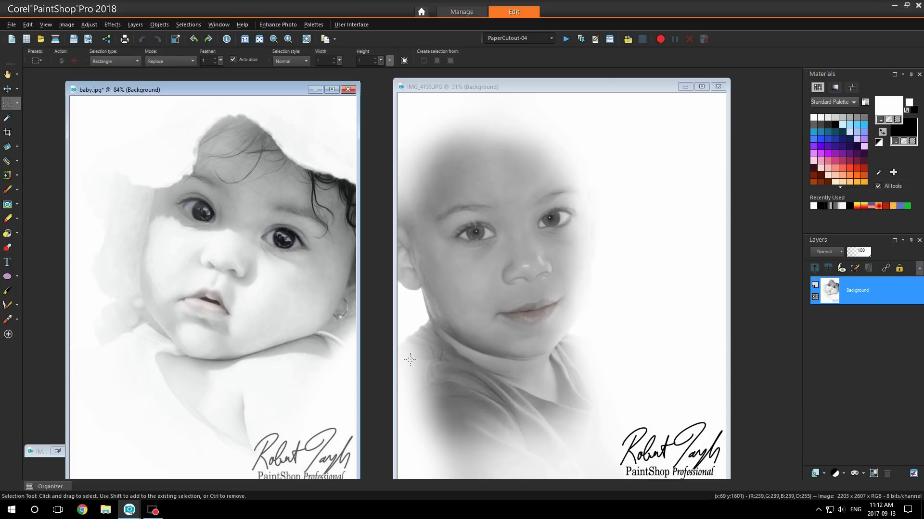
# - Close baby.jpg without saving and close IMG_4155.JPG, then restore the minimized IMG_2580.JPG
pyautogui.click(348, 89)
pyautogui.click(461, 275)
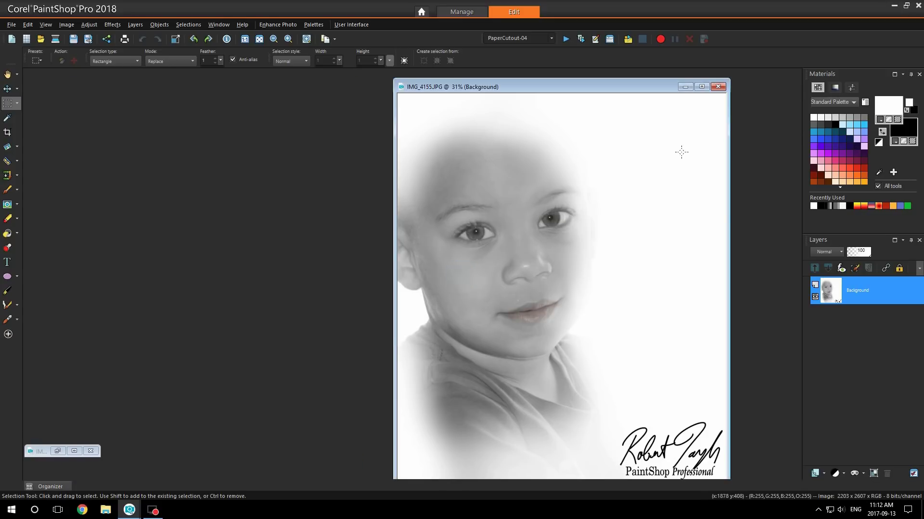
pyautogui.click(717, 87)
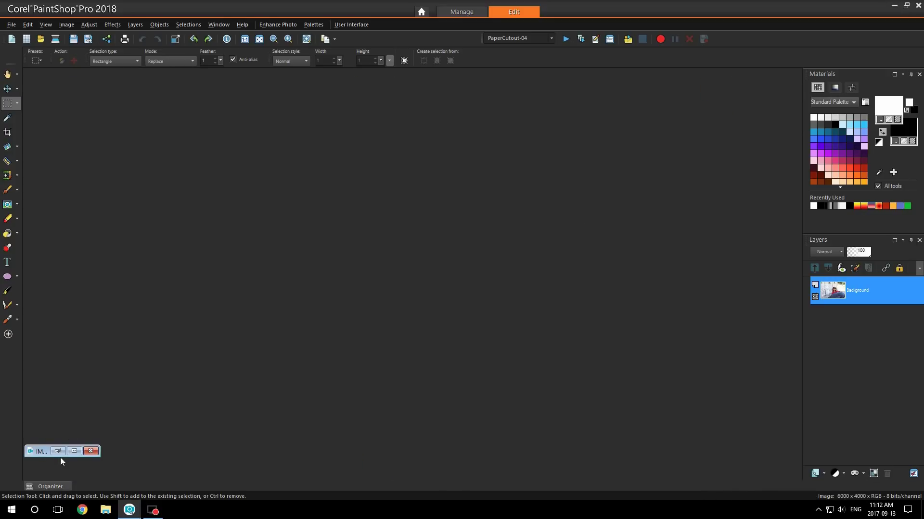
pyautogui.click(57, 451)
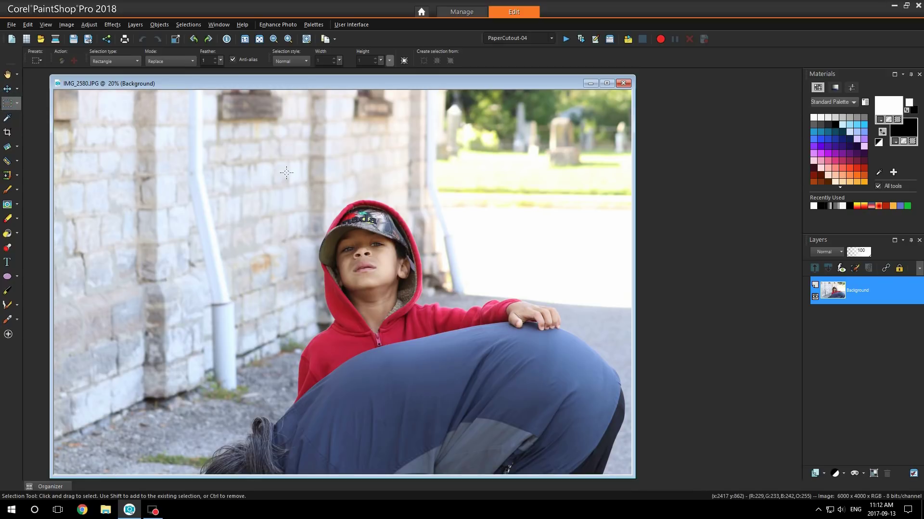
# - Crop IMG_2580.JPG to a rectangle around the boy's head and hood, 1733 x 1623 pixels
pyautogui.moveTo(286, 173)
pyautogui.mouseDown()
pyautogui.moveTo(490, 227)
pyautogui.moveTo(453, 329)
pyautogui.mouseUp()
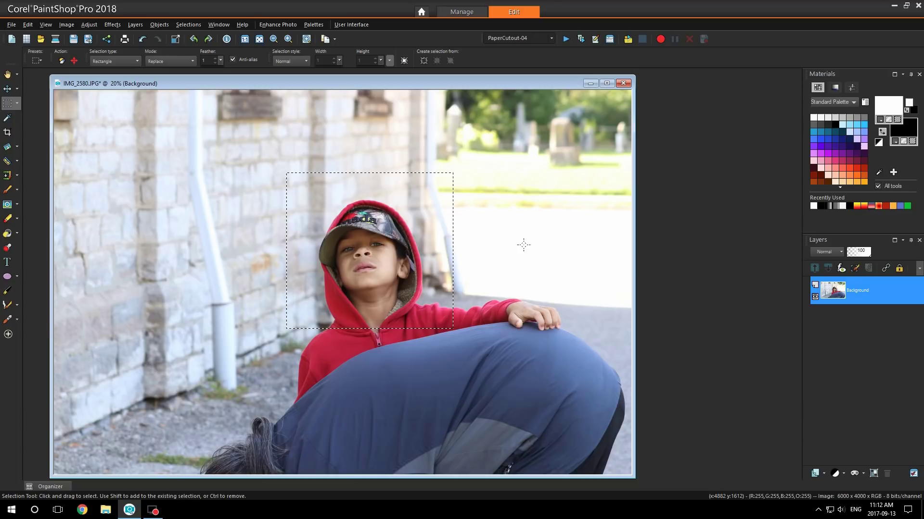
pyautogui.moveTo(289, 83); pyautogui.dragTo(330, 82)
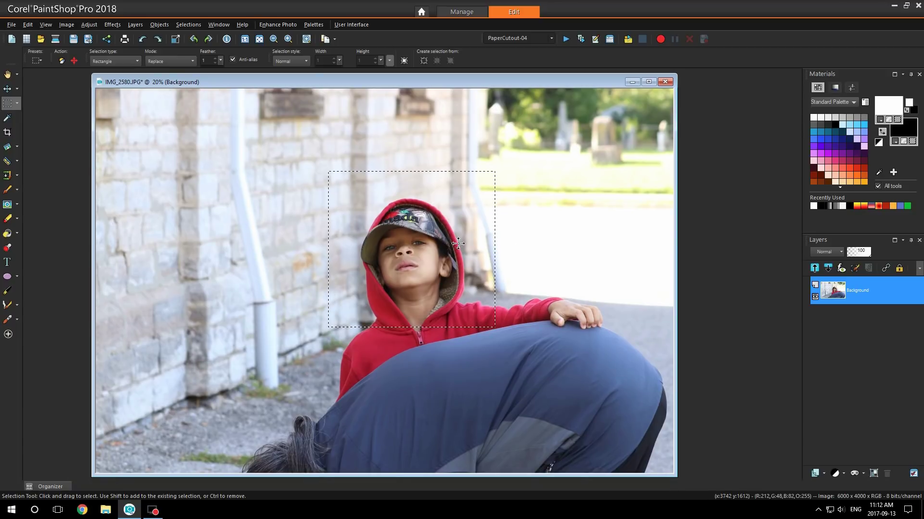
pyautogui.click(67, 24)
pyautogui.click(109, 120)
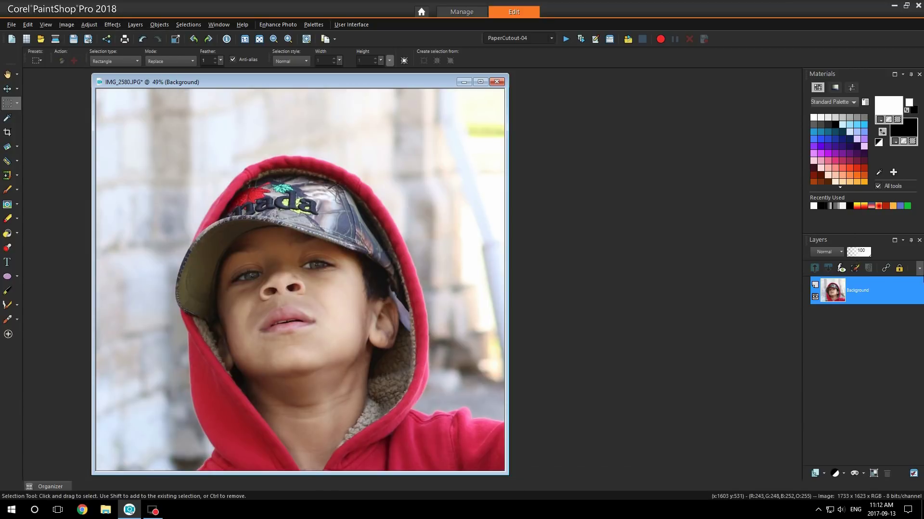
# - Create a 'Copy of Background' layer and Smart Selection Brush over the boy's cap and hooded head
pyautogui.rightClick(873, 295)
pyautogui.click(869, 317)
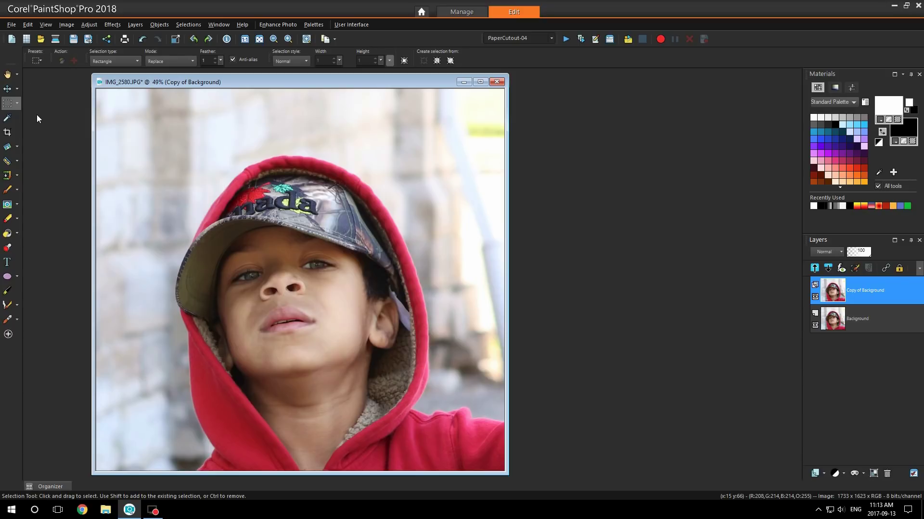
pyautogui.click(17, 103)
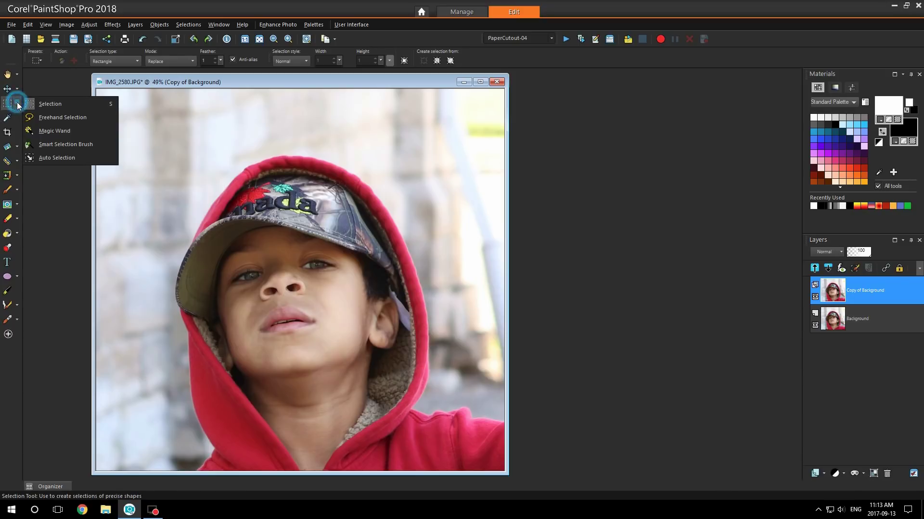
pyautogui.click(88, 140)
pyautogui.moveTo(250, 239); pyautogui.dragTo(264, 217)
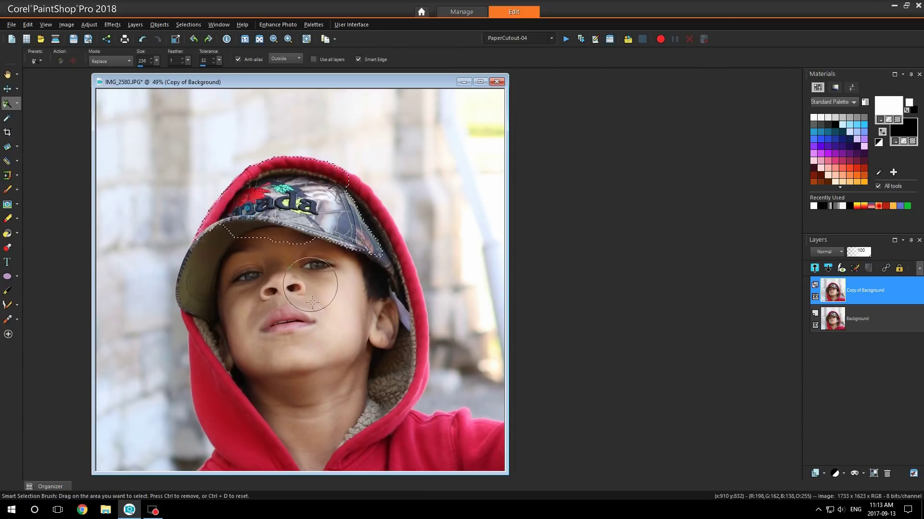
pyautogui.moveTo(312, 303)
pyautogui.mouseDown()
pyautogui.moveTo(299, 385)
pyautogui.moveTo(337, 483)
pyautogui.moveTo(487, 491)
pyautogui.mouseUp()
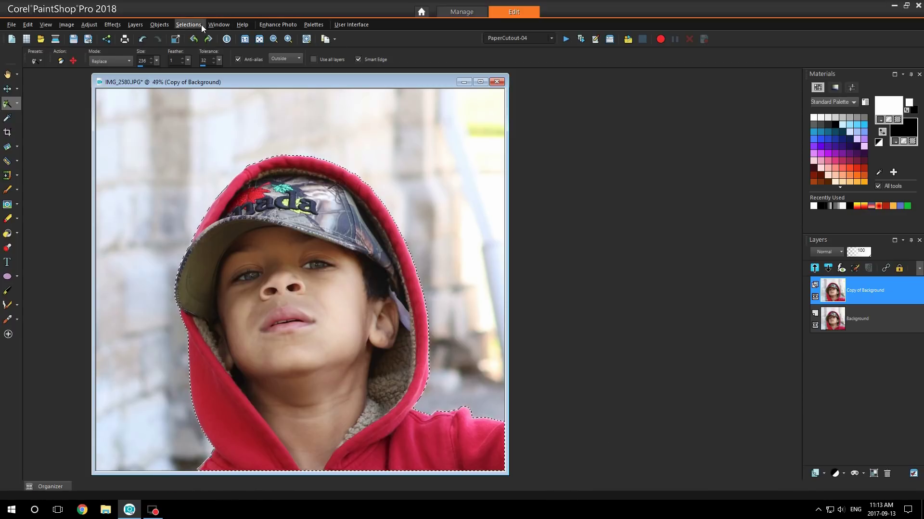
# - Promote the boy's selection to its own layer and hide Copy of Background and Background
pyautogui.click(187, 23)
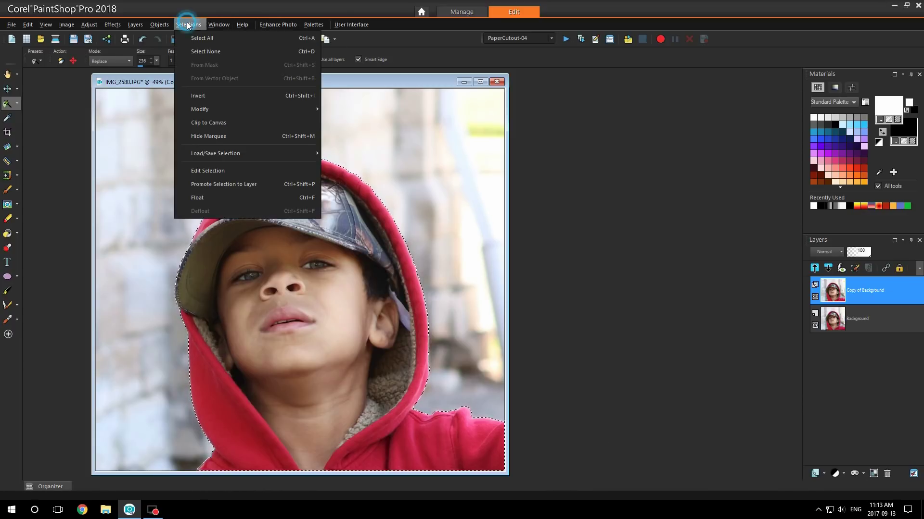
pyautogui.click(249, 184)
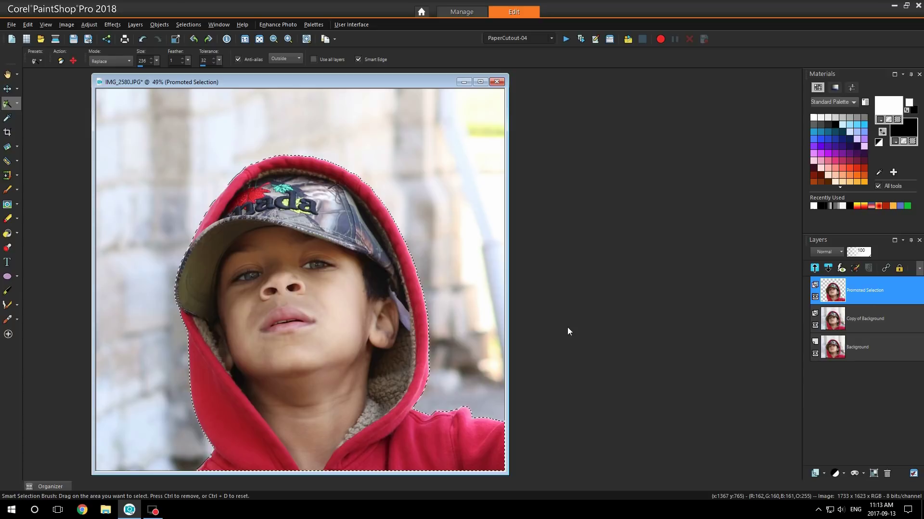
pyautogui.click(815, 325)
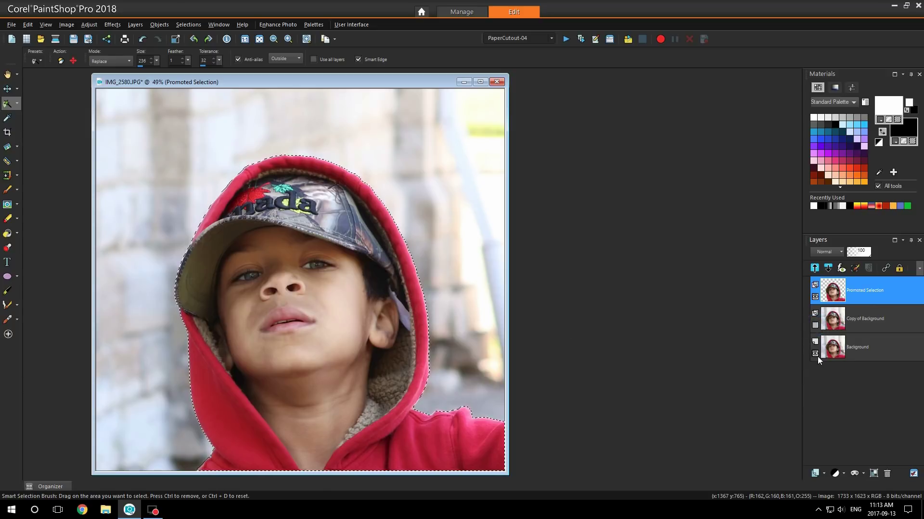
pyautogui.click(815, 354)
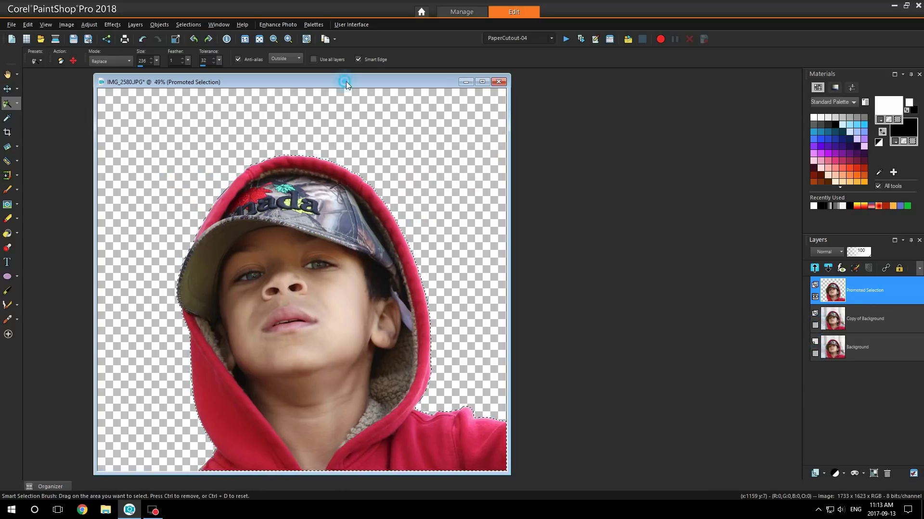
pyautogui.moveTo(346, 82); pyautogui.dragTo(369, 82)
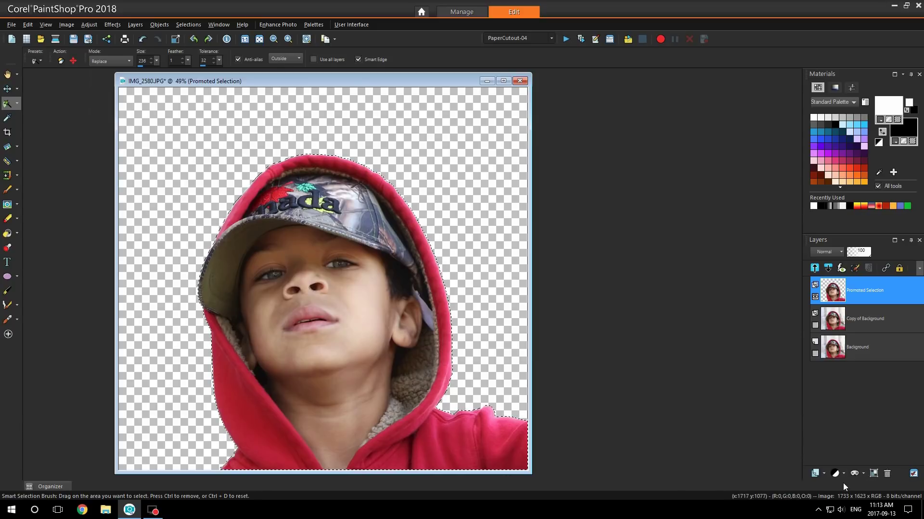
# - Add a new Raster 1 layer, flood fill the boy's shape white, then select none
pyautogui.click(820, 475)
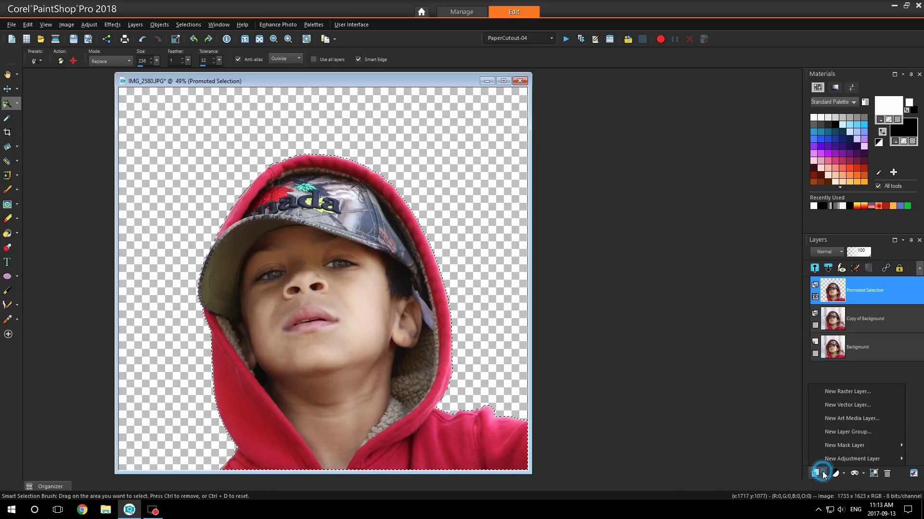
pyautogui.click(832, 391)
pyautogui.click(426, 350)
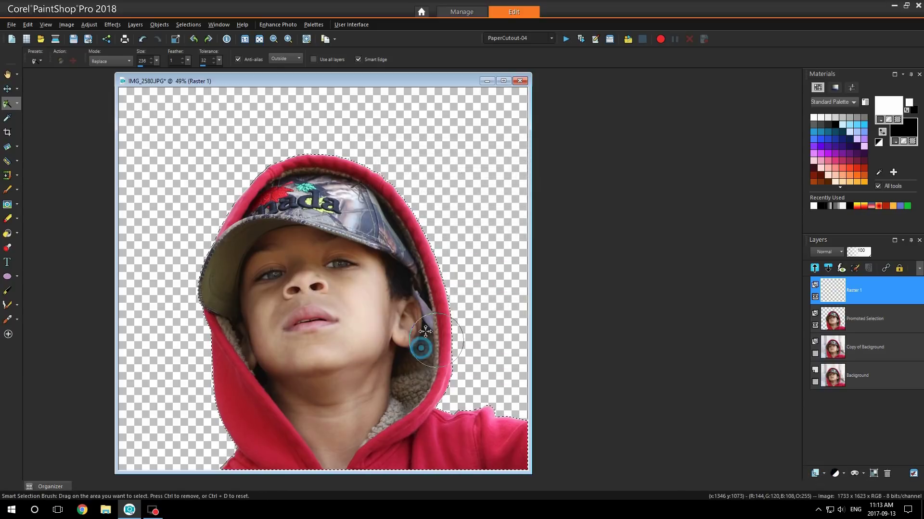
pyautogui.click(7, 233)
pyautogui.click(254, 266)
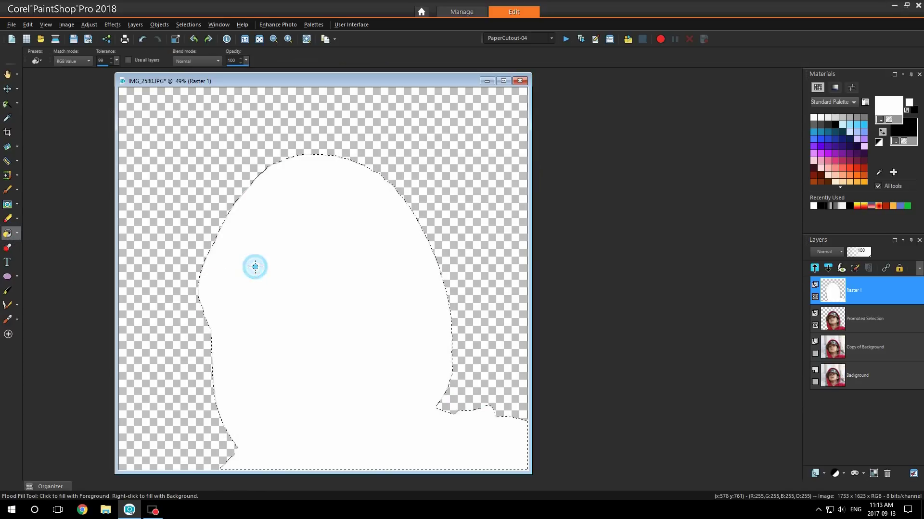
pyautogui.click(188, 24)
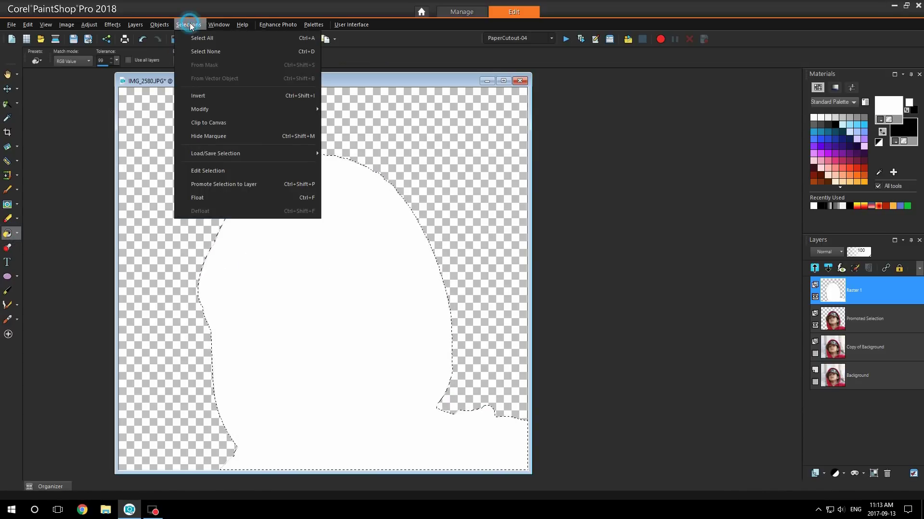
pyautogui.click(215, 47)
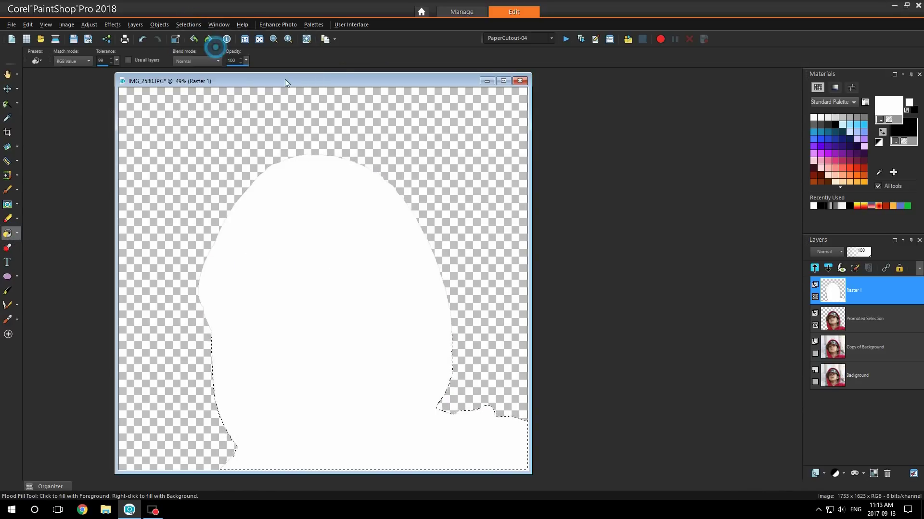
# - Hide Raster 1 and desaturate the Promoted Selection layer with Vibrancy strength -75
pyautogui.click(814, 297)
pyautogui.click(878, 319)
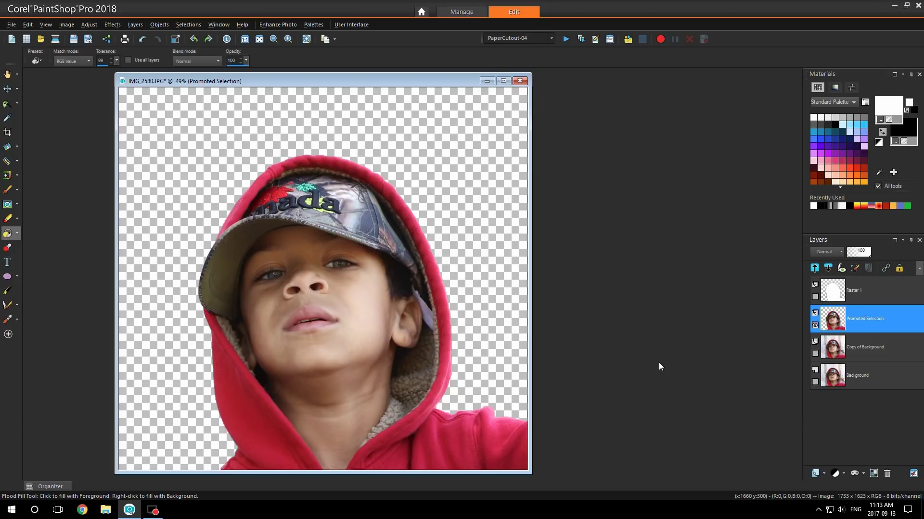
pyautogui.click(87, 28)
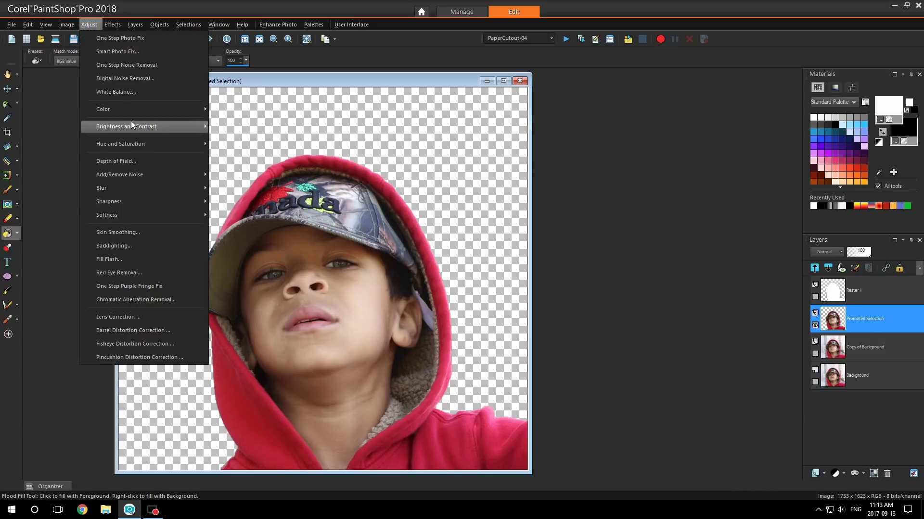
pyautogui.moveTo(139, 148)
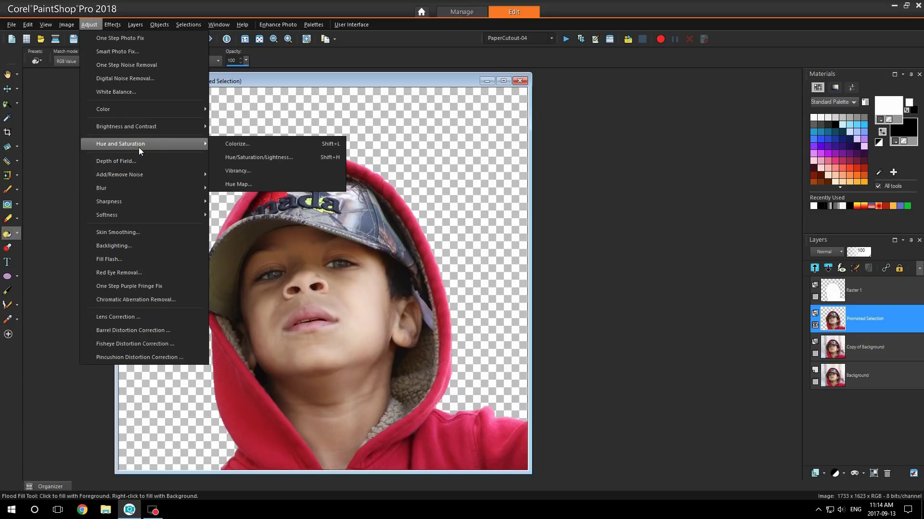
pyautogui.click(269, 172)
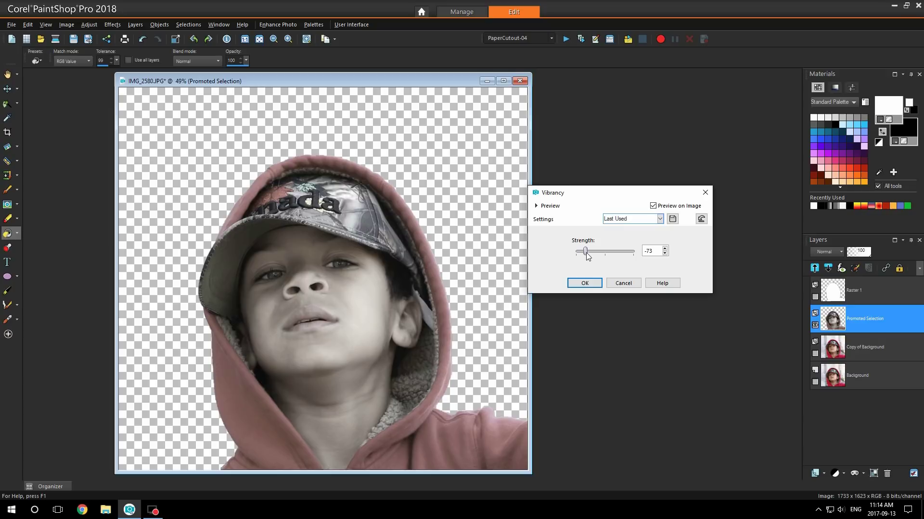
pyautogui.moveTo(586, 252)
pyautogui.mouseDown()
pyautogui.moveTo(635, 261)
pyautogui.moveTo(591, 259)
pyautogui.mouseUp()
pyautogui.click(584, 282)
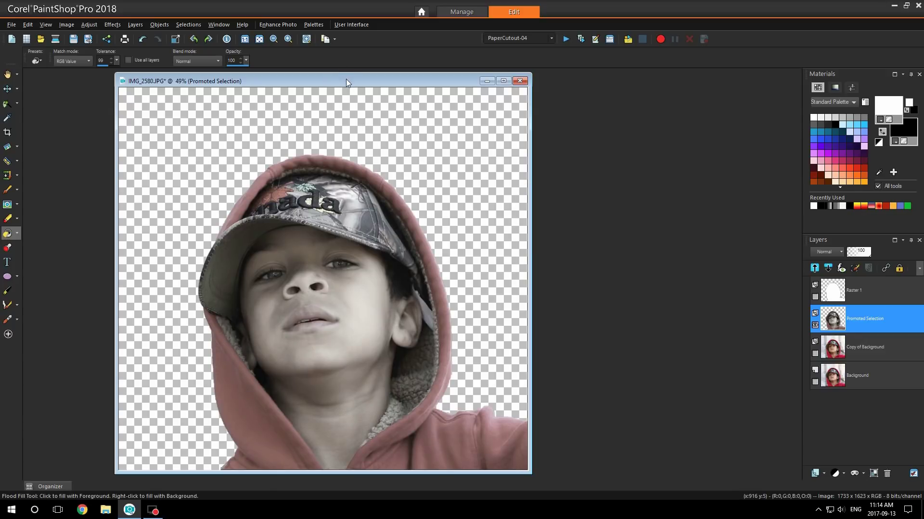
pyautogui.moveTo(346, 79); pyautogui.dragTo(376, 78)
# - Show Raster 1, set its blend mode to Soft Light, and merge it down into Promoted Selection
pyautogui.click(856, 296)
pyautogui.click(815, 298)
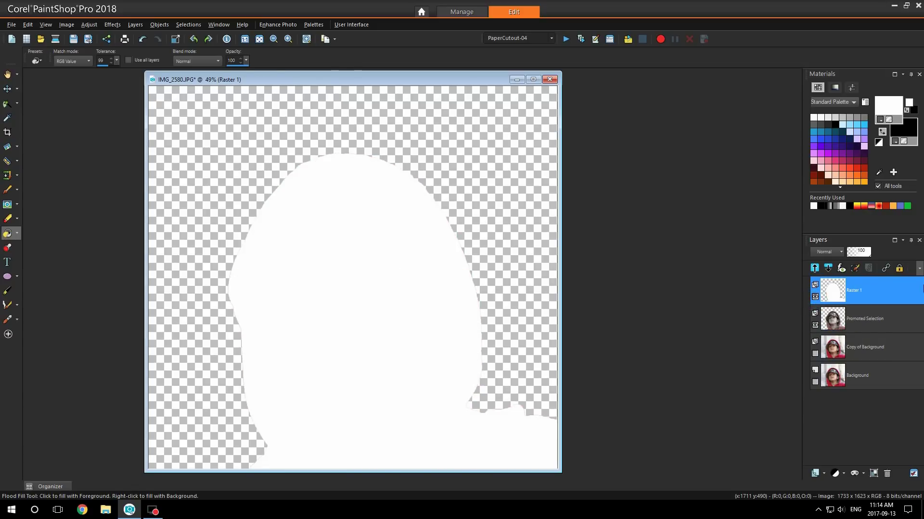
pyautogui.click(823, 252)
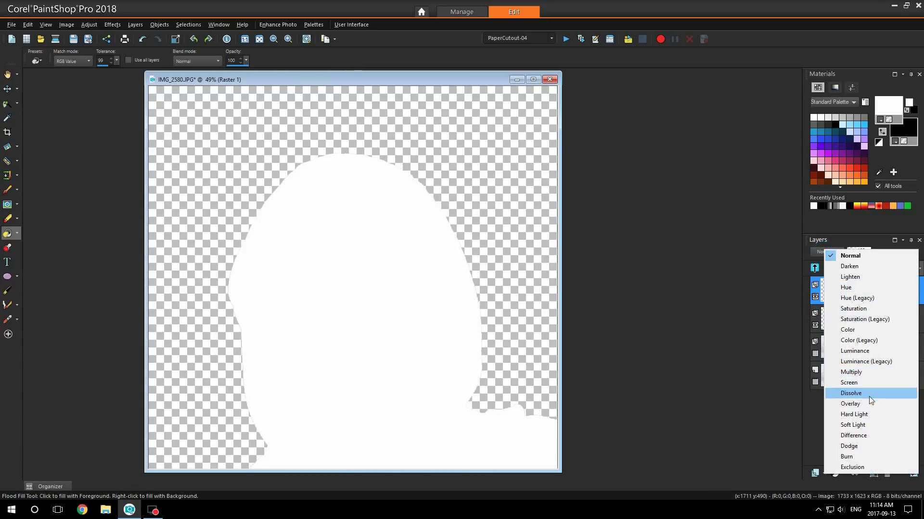
pyautogui.click(874, 424)
pyautogui.rightClick(879, 289)
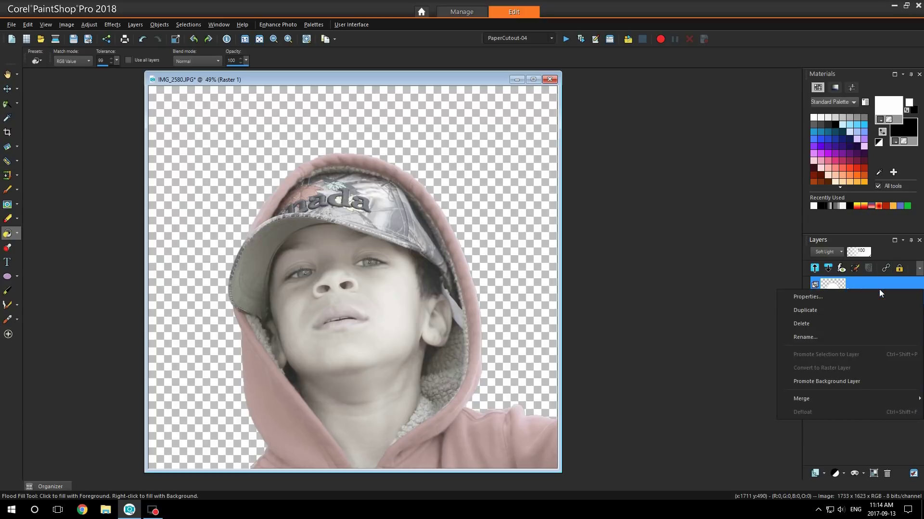
pyautogui.moveTo(841, 401)
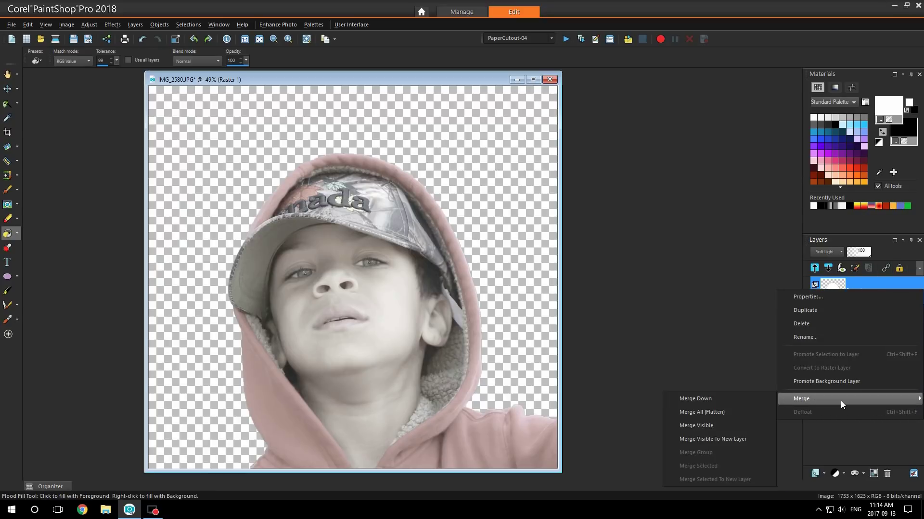
pyautogui.click(736, 403)
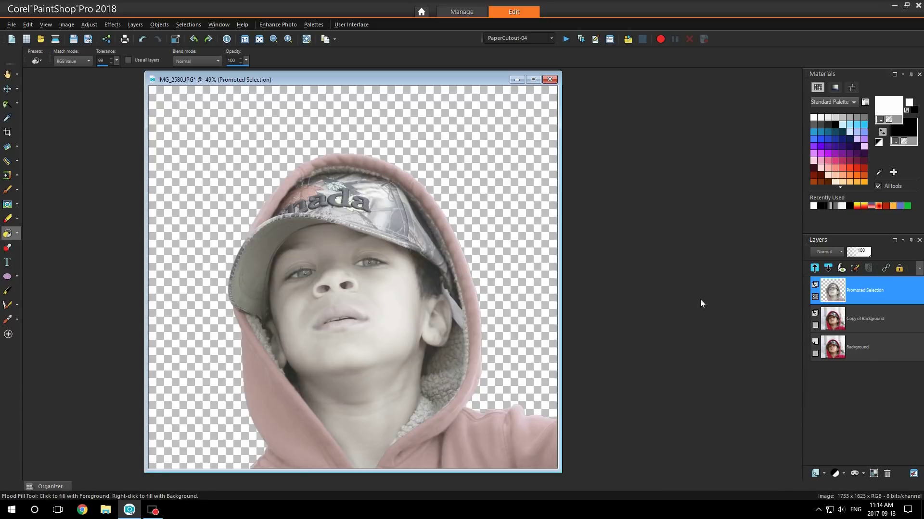
# - Apply a second Vibrancy adjustment at strength -100 to the Promoted Selection layer
pyautogui.click(91, 28)
pyautogui.moveTo(150, 150)
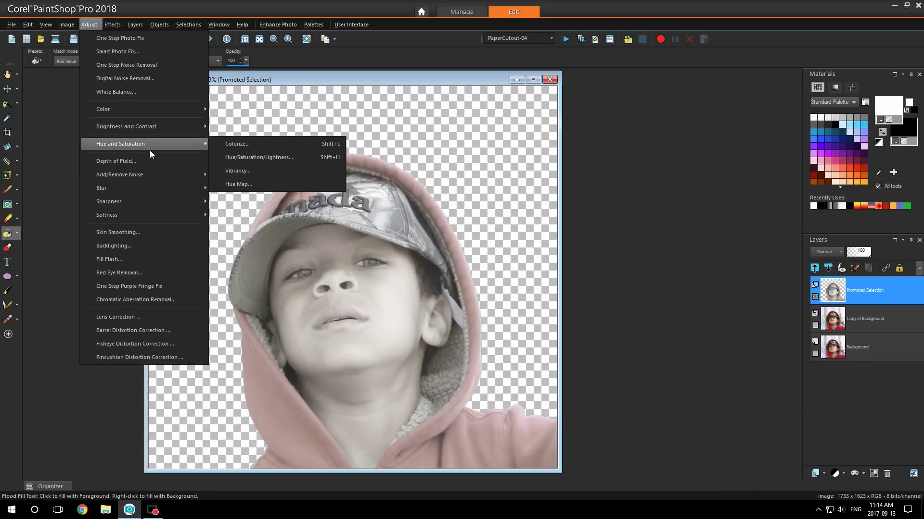
pyautogui.click(262, 171)
pyautogui.moveTo(586, 252); pyautogui.dragTo(553, 255)
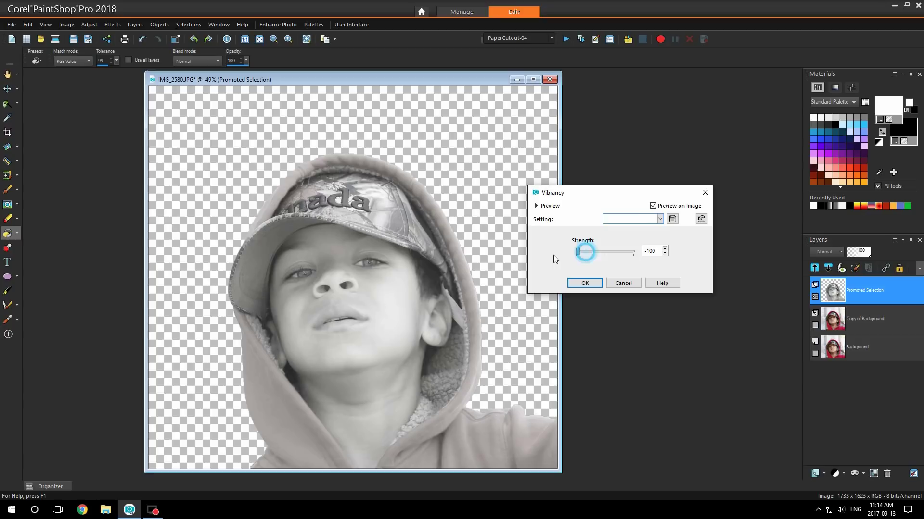
pyautogui.click(584, 284)
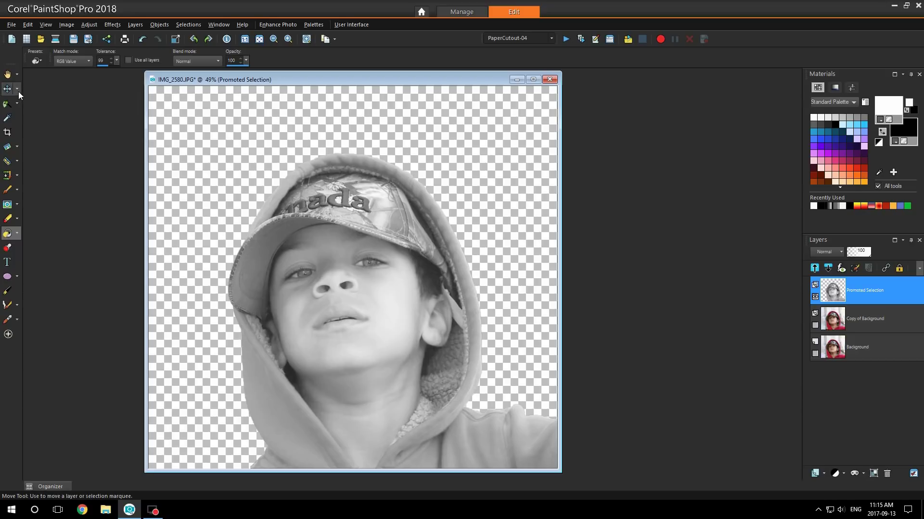
# - Crop the image to a rectangle running from the boy's cap to the bottom-right
pyautogui.click(16, 105)
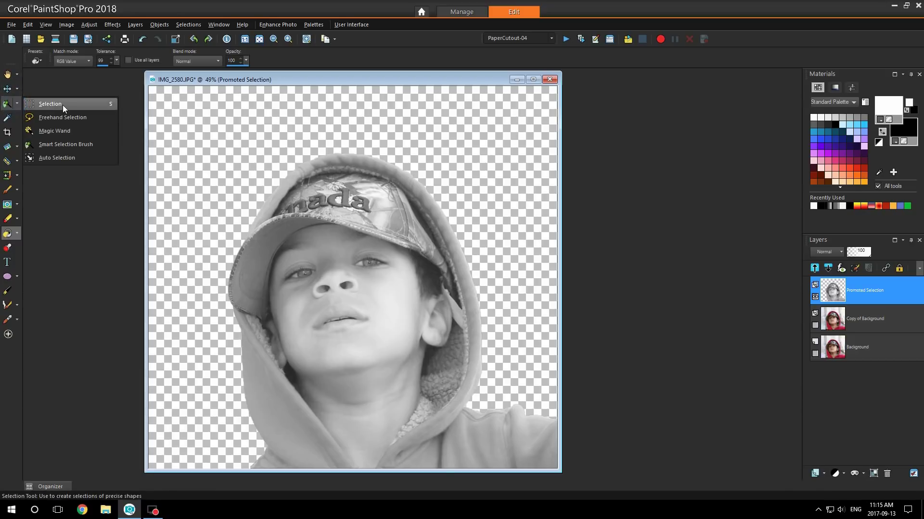
pyautogui.click(62, 104)
pyautogui.moveTo(243, 156); pyautogui.dragTo(543, 486)
pyautogui.click(63, 24)
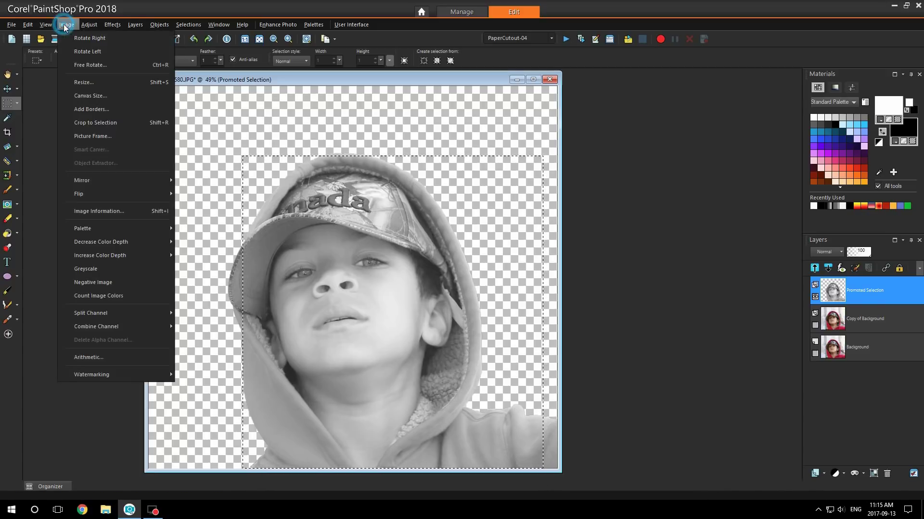
pyautogui.click(115, 120)
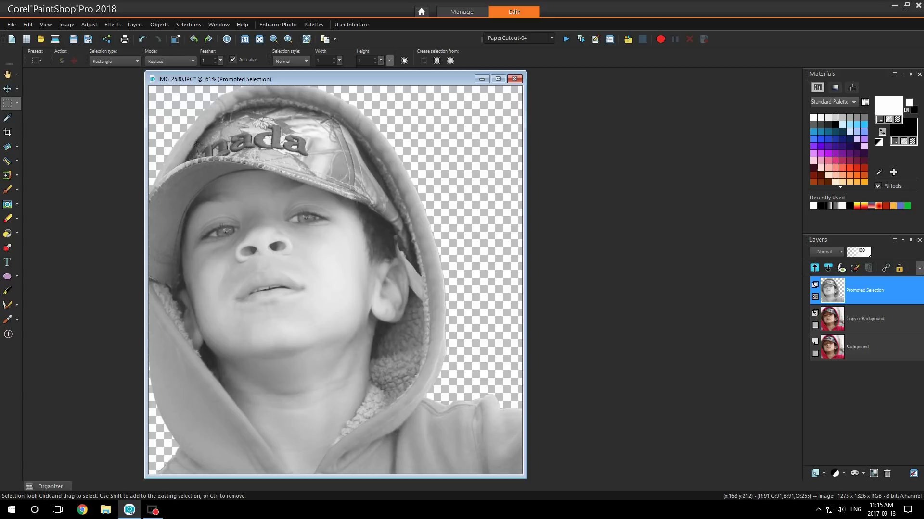
# - Crop again to a tighter rectangle around the boy, leaving 1169 x 1276 pixels
pyautogui.scroll(-2, 359, 394)
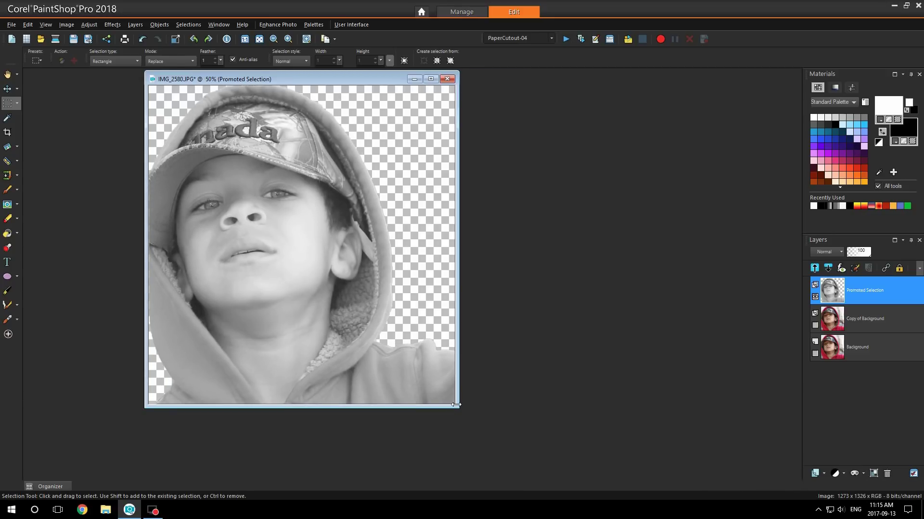
pyautogui.moveTo(455, 407); pyautogui.dragTo(488, 434)
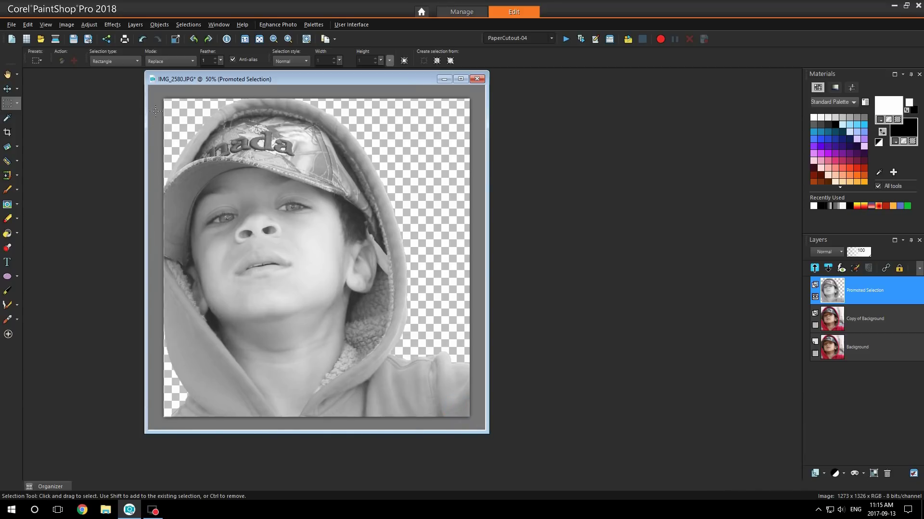
pyautogui.moveTo(170, 110); pyautogui.dragTo(452, 416)
pyautogui.click(67, 24)
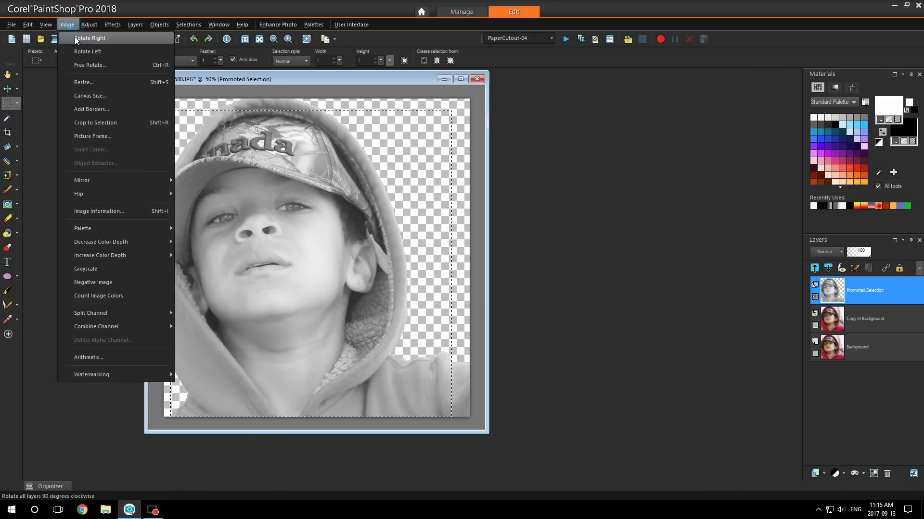
pyautogui.click(126, 121)
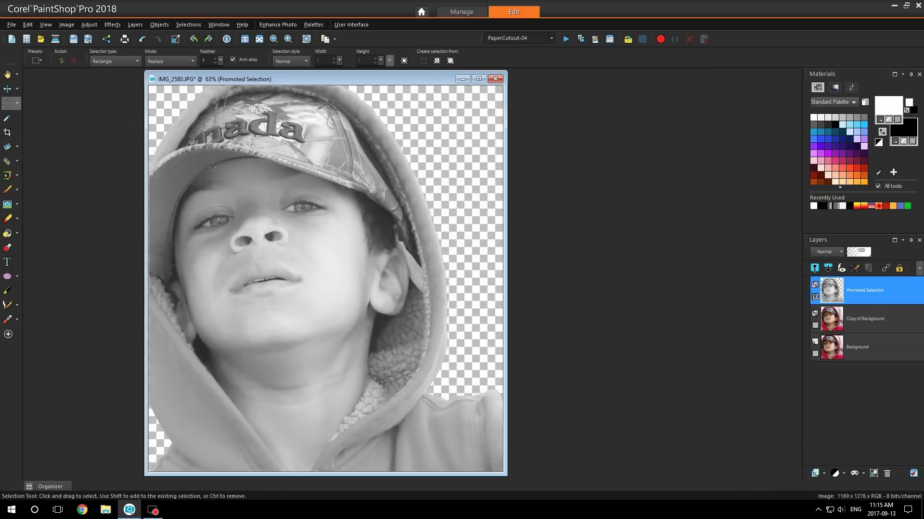
# - Add a white-filled Raster 1 layer and move it below the Promoted Selection layer
pyautogui.click(823, 474)
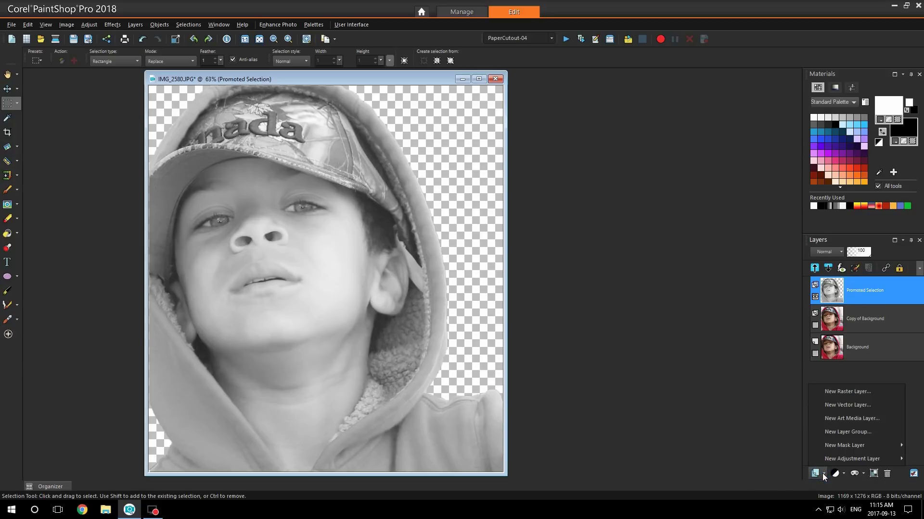
pyautogui.click(836, 391)
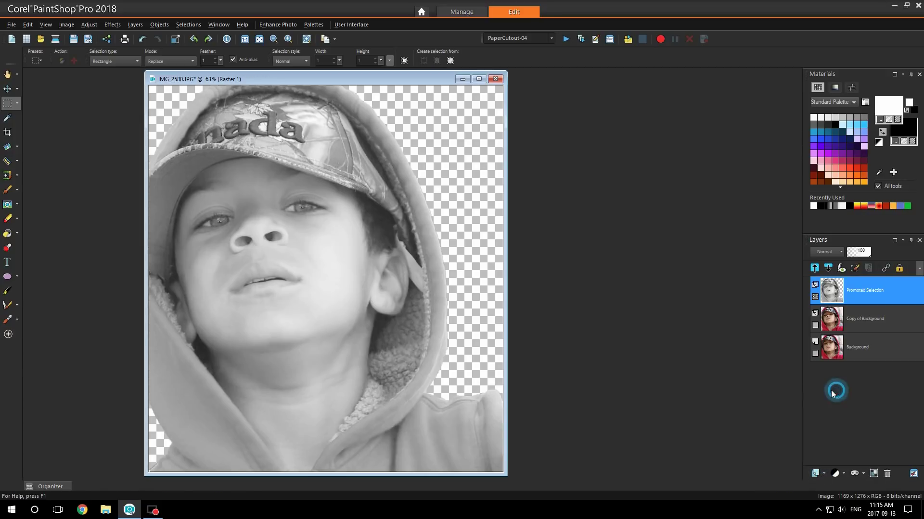
pyautogui.click(426, 350)
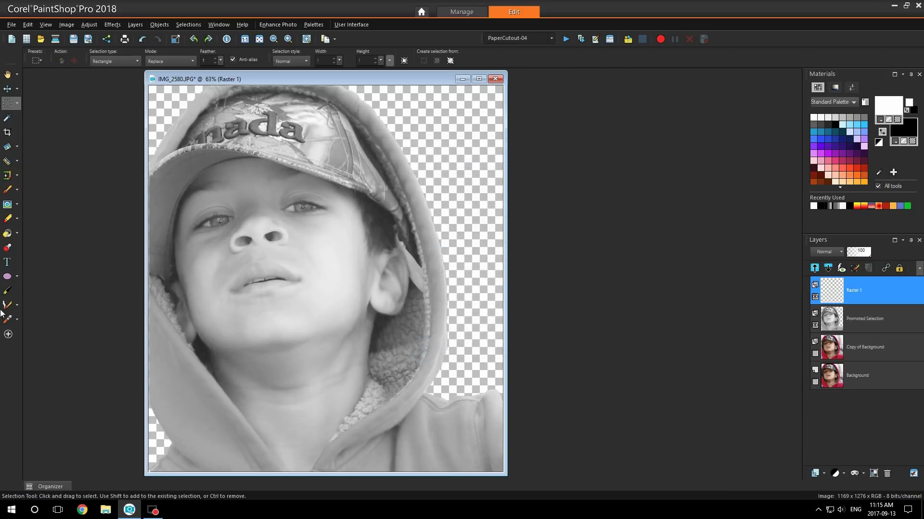
pyautogui.click(6, 233)
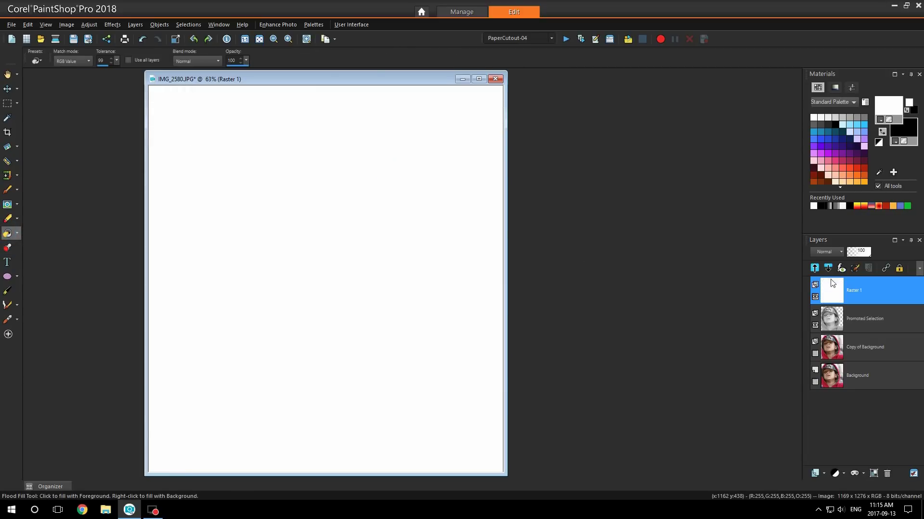
pyautogui.moveTo(885, 297); pyautogui.dragTo(882, 323)
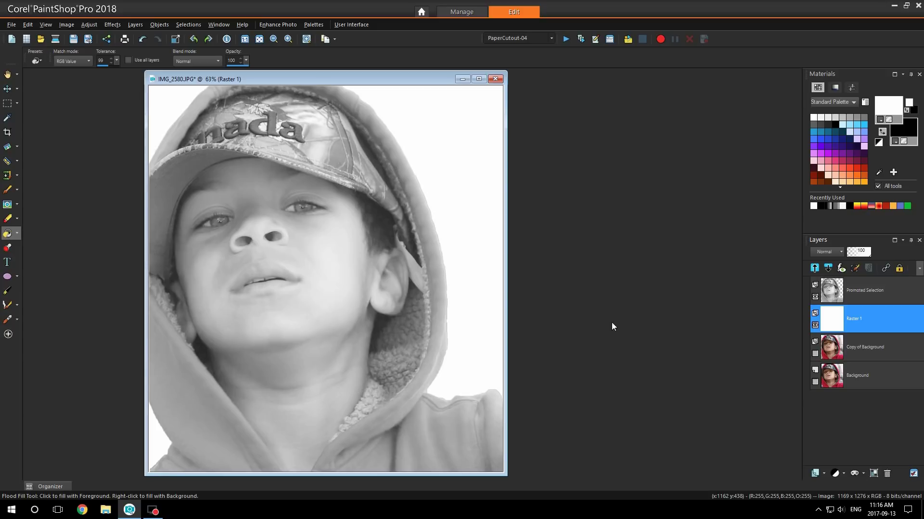
# - With Promoted Selection active, add an empty Raster 2 layer at the top of the stack
pyautogui.click(897, 291)
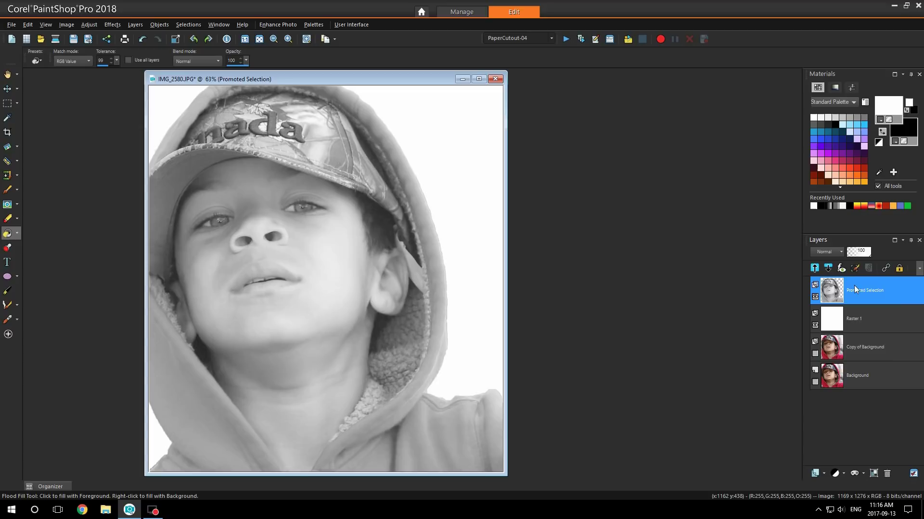
pyautogui.click(823, 473)
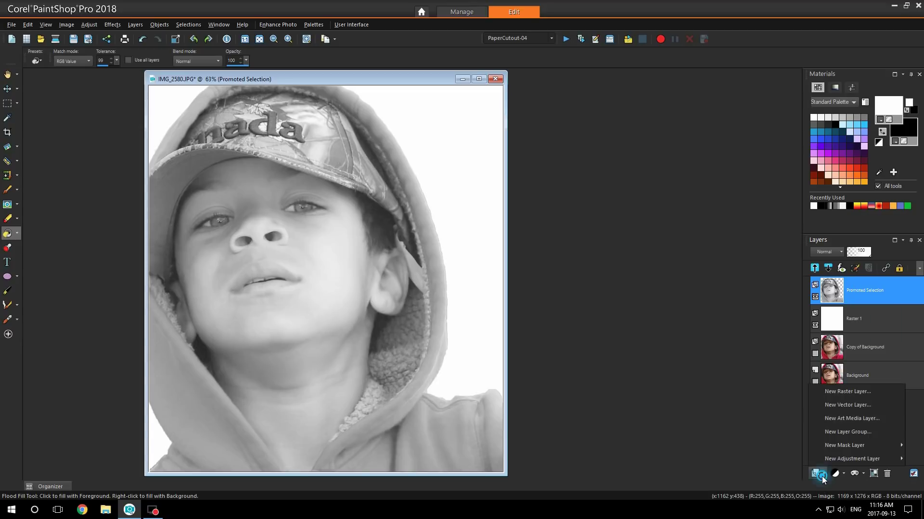
pyautogui.click(838, 395)
pyautogui.click(429, 348)
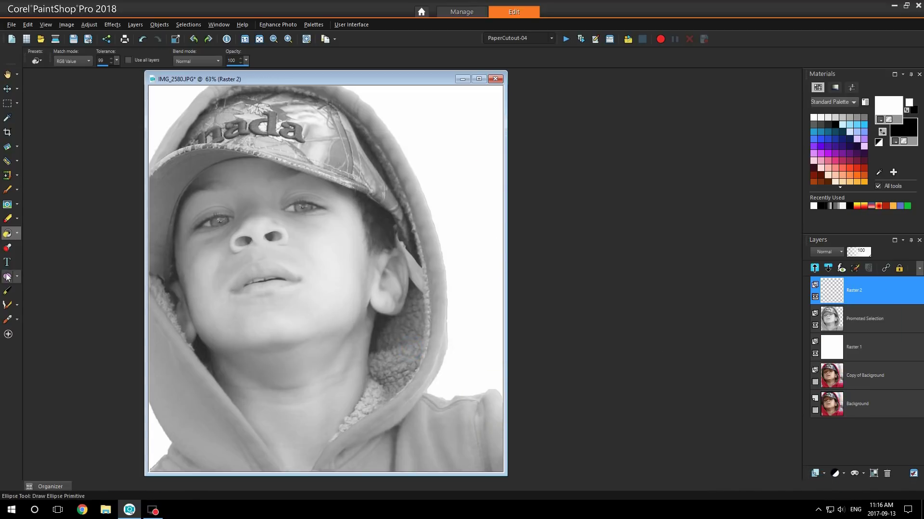
# - Select the Paint Brush at size 372 and enlarge the document window around the image
pyautogui.click(7, 189)
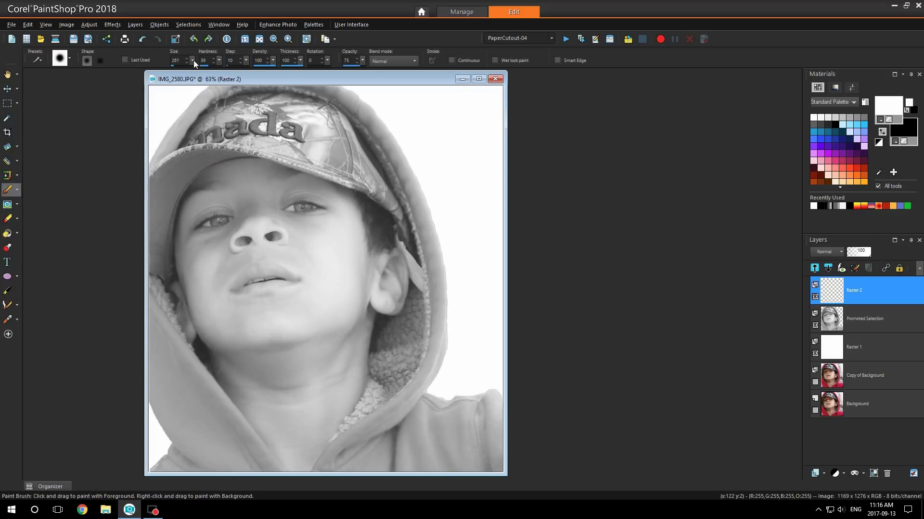
pyautogui.moveTo(193, 59); pyautogui.dragTo(228, 73)
pyautogui.scroll(-1, 377, 251)
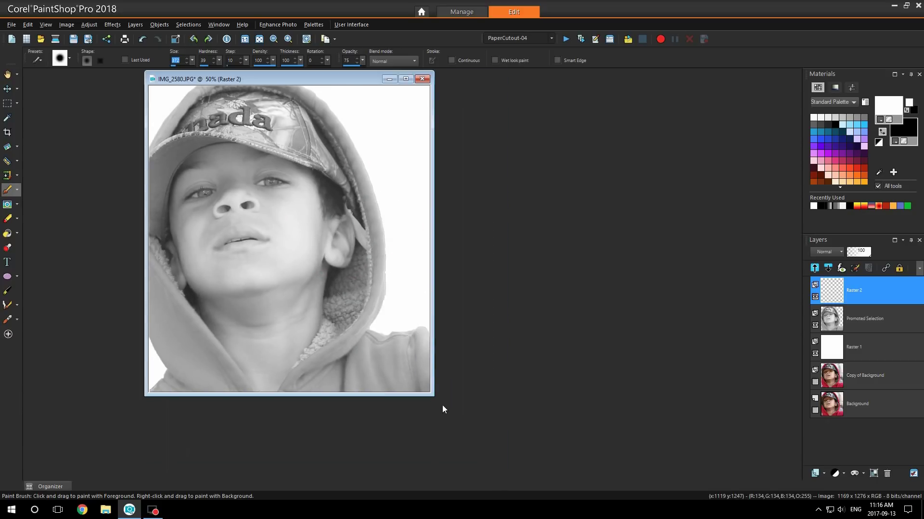
pyautogui.moveTo(431, 395); pyautogui.dragTo(606, 477)
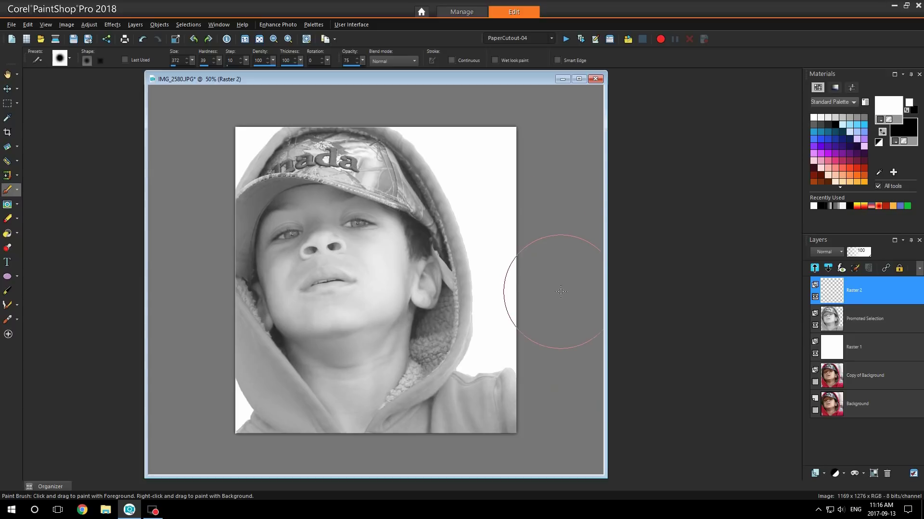
pyautogui.click(428, 129)
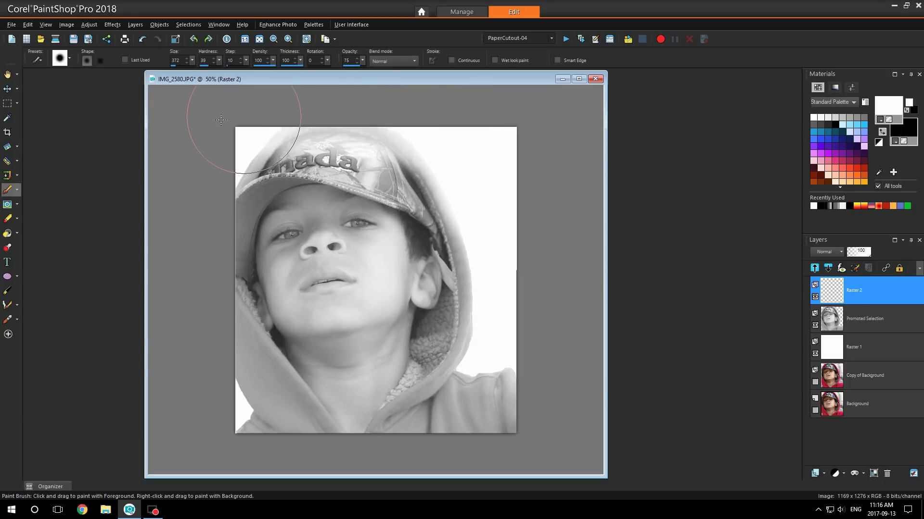
# - Paint white over the cap top, both hood edges and the lower-left corner on Raster 2
pyautogui.moveTo(220, 114); pyautogui.dragTo(349, 106)
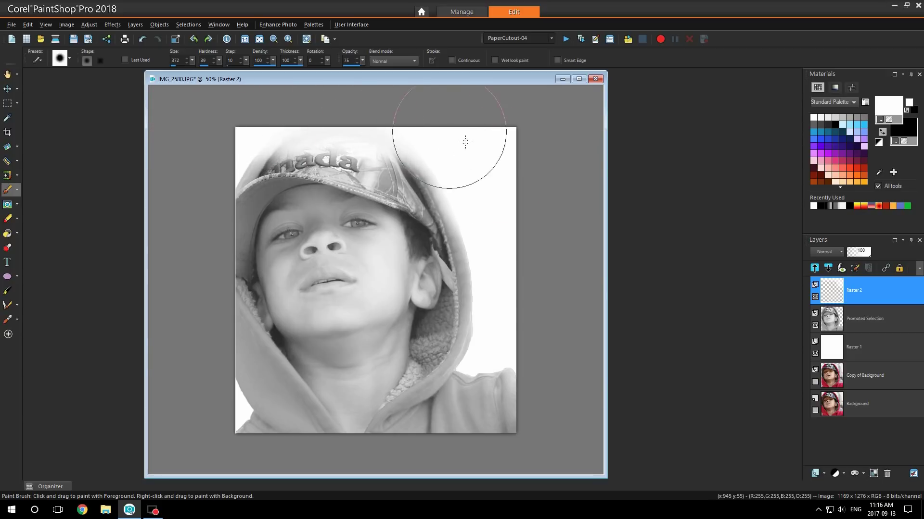
pyautogui.moveTo(466, 140)
pyautogui.mouseDown()
pyautogui.moveTo(527, 254)
pyautogui.moveTo(536, 352)
pyautogui.moveTo(509, 351)
pyautogui.mouseUp()
pyautogui.moveTo(488, 200)
pyautogui.mouseDown()
pyautogui.moveTo(509, 333)
pyautogui.moveTo(503, 360)
pyautogui.mouseUp()
pyautogui.moveTo(467, 181)
pyautogui.mouseDown()
pyautogui.moveTo(473, 202)
pyautogui.moveTo(426, 146)
pyautogui.moveTo(467, 174)
pyautogui.moveTo(475, 197)
pyautogui.mouseUp()
pyautogui.moveTo(432, 153)
pyautogui.mouseDown()
pyautogui.moveTo(453, 157)
pyautogui.moveTo(497, 326)
pyautogui.moveTo(503, 379)
pyautogui.moveTo(501, 387)
pyautogui.moveTo(498, 354)
pyautogui.moveTo(488, 435)
pyautogui.mouseUp()
pyautogui.moveTo(231, 414)
pyautogui.mouseDown()
pyautogui.moveTo(243, 423)
pyautogui.moveTo(227, 351)
pyautogui.mouseUp()
pyautogui.moveTo(531, 388)
pyautogui.mouseDown()
pyautogui.moveTo(515, 230)
pyautogui.moveTo(505, 392)
pyautogui.mouseUp()
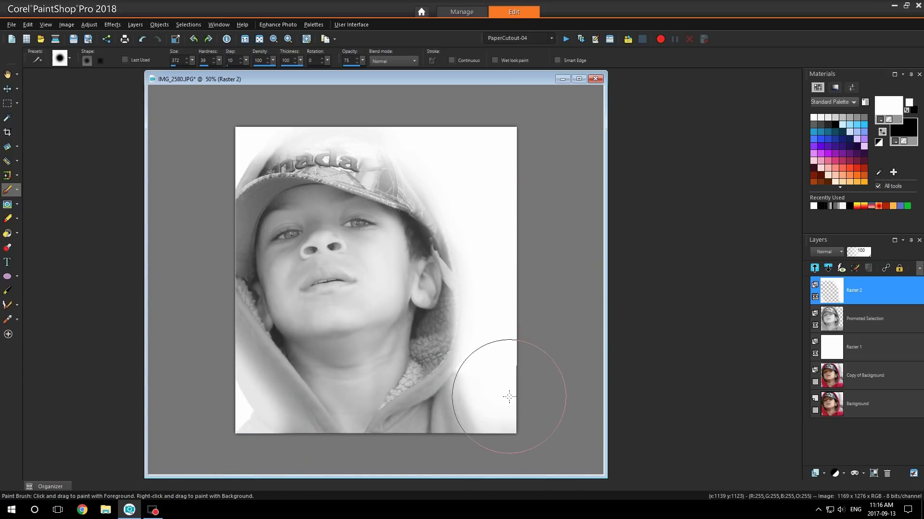
pyautogui.moveTo(289, 133)
pyautogui.mouseDown()
pyautogui.moveTo(244, 140)
pyautogui.moveTo(303, 121)
pyautogui.mouseUp()
# - Erase some white near the bottom-right hood, then repaint the lower right and lower-left corner
pyautogui.click(8, 219)
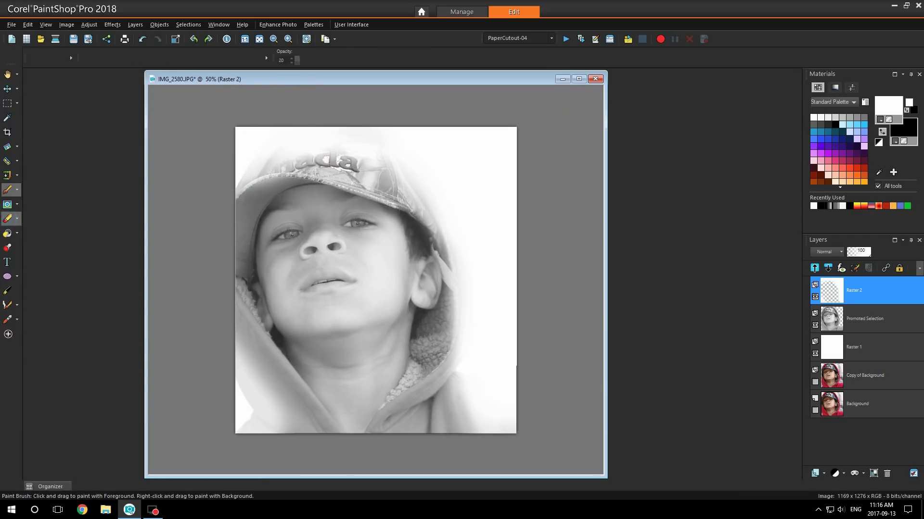
pyautogui.moveTo(454, 409)
pyautogui.mouseDown()
pyautogui.moveTo(530, 418)
pyautogui.moveTo(458, 404)
pyautogui.moveTo(484, 423)
pyautogui.moveTo(495, 412)
pyautogui.moveTo(476, 423)
pyautogui.moveTo(492, 410)
pyautogui.moveTo(498, 424)
pyautogui.moveTo(486, 404)
pyautogui.moveTo(534, 441)
pyautogui.mouseUp()
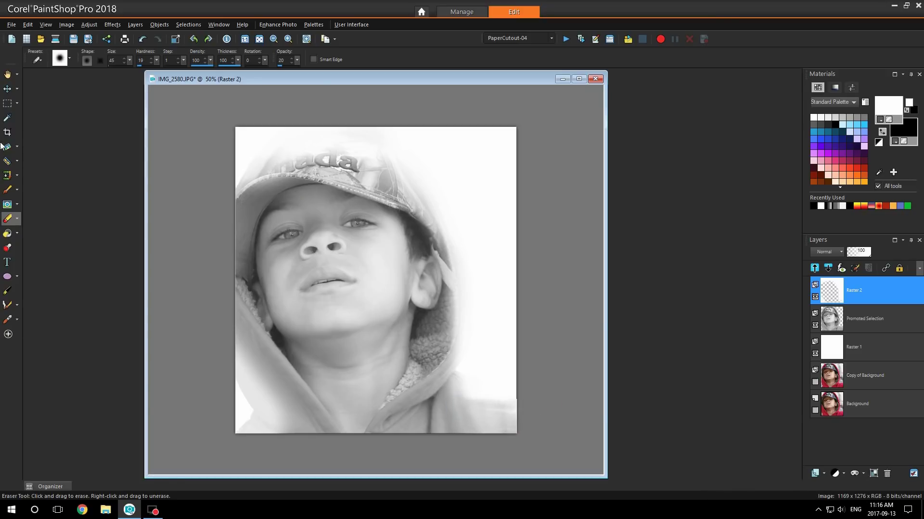
pyautogui.click(8, 190)
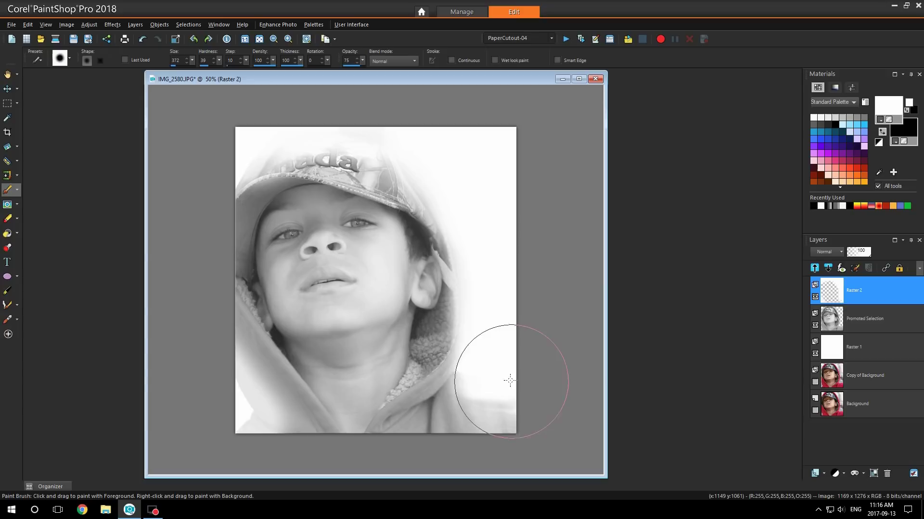
pyautogui.moveTo(509, 379)
pyautogui.mouseDown()
pyautogui.moveTo(483, 305)
pyautogui.moveTo(489, 274)
pyautogui.moveTo(408, 144)
pyautogui.moveTo(318, 126)
pyautogui.moveTo(247, 131)
pyautogui.mouseUp()
pyautogui.moveTo(212, 399); pyautogui.dragTo(274, 433)
# - Apply a Gaussian Blur of radius 40 to the white strokes on Raster 2
pyautogui.click(66, 25)
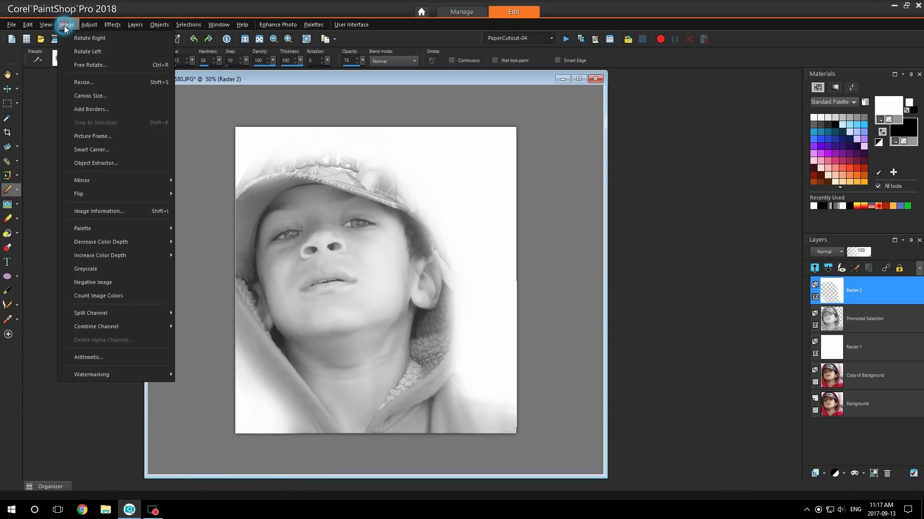
pyautogui.moveTo(80, 25)
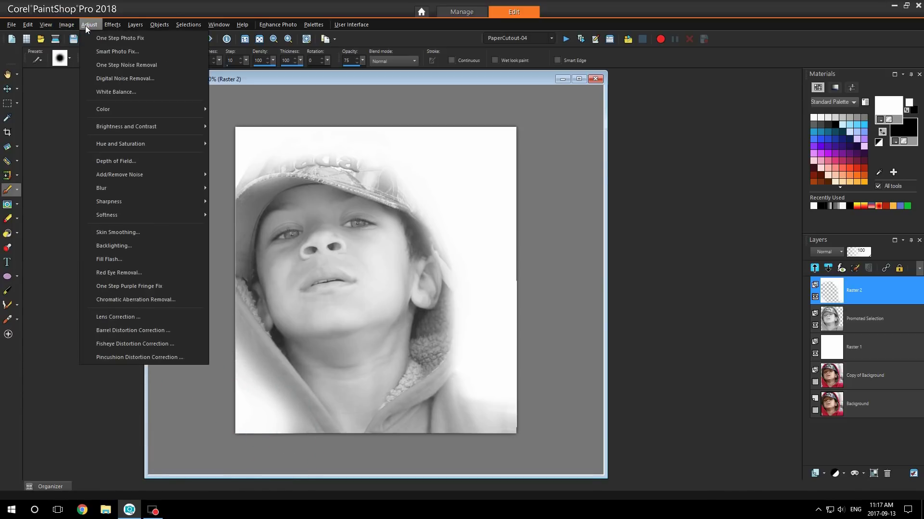
pyautogui.moveTo(159, 187)
pyautogui.click(259, 228)
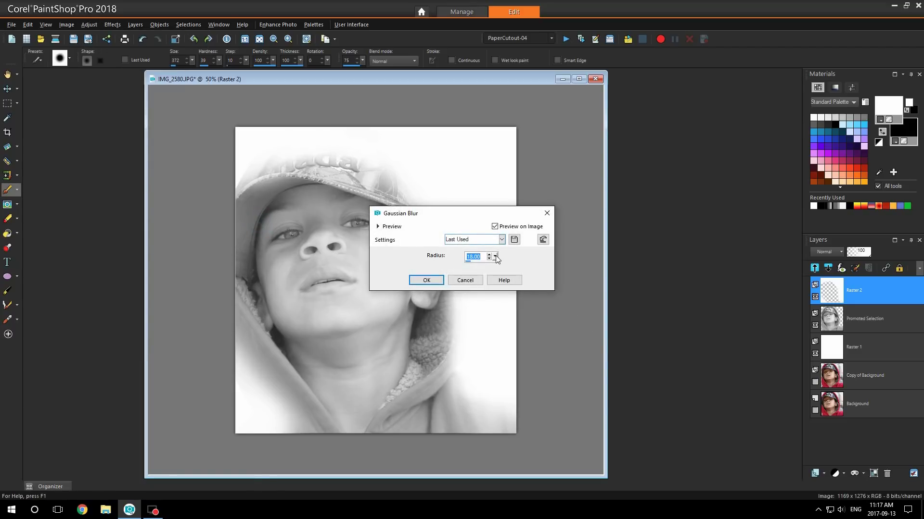
pyautogui.moveTo(495, 256); pyautogui.dragTo(513, 261)
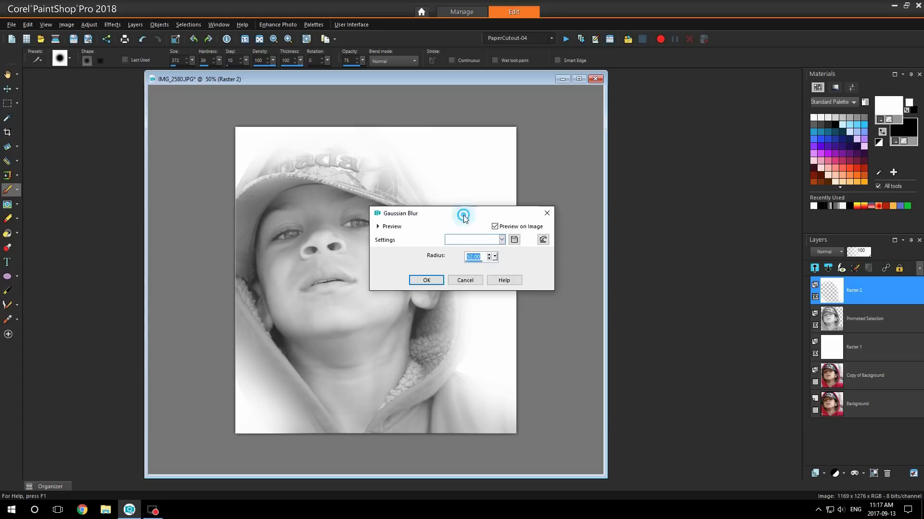
pyautogui.moveTo(462, 215); pyautogui.dragTo(570, 209)
pyautogui.moveTo(603, 254); pyautogui.dragTo(601, 258)
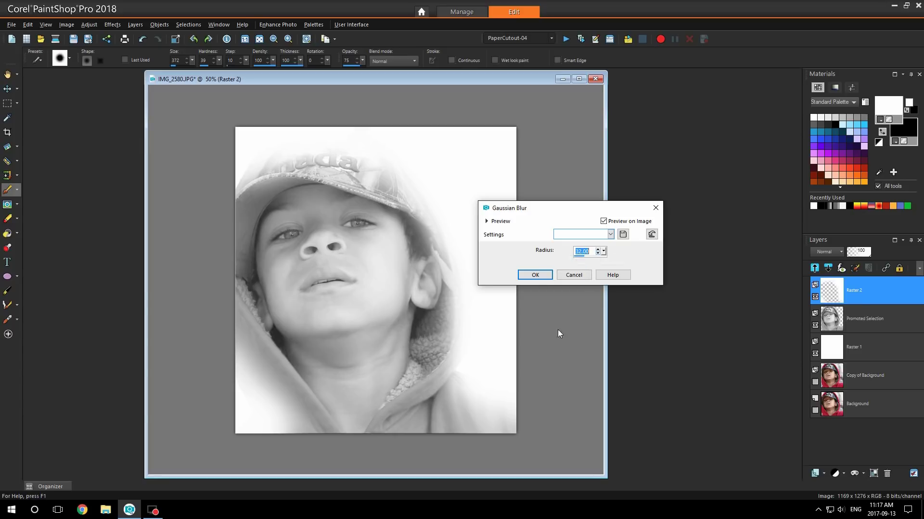
pyautogui.click(535, 275)
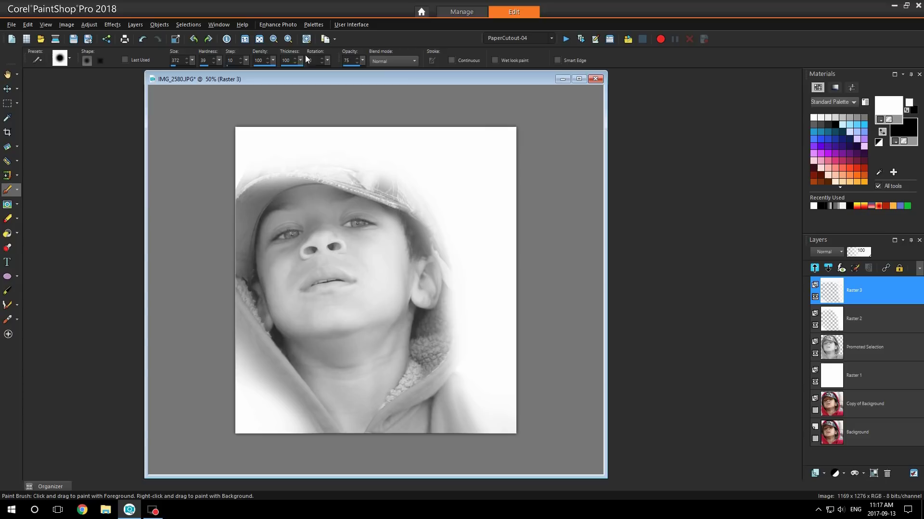
# - Apply a second Gaussian Blur at radius 58 to the top Raster 3 layer
pyautogui.click(87, 24)
pyautogui.moveTo(131, 188)
pyautogui.click(260, 228)
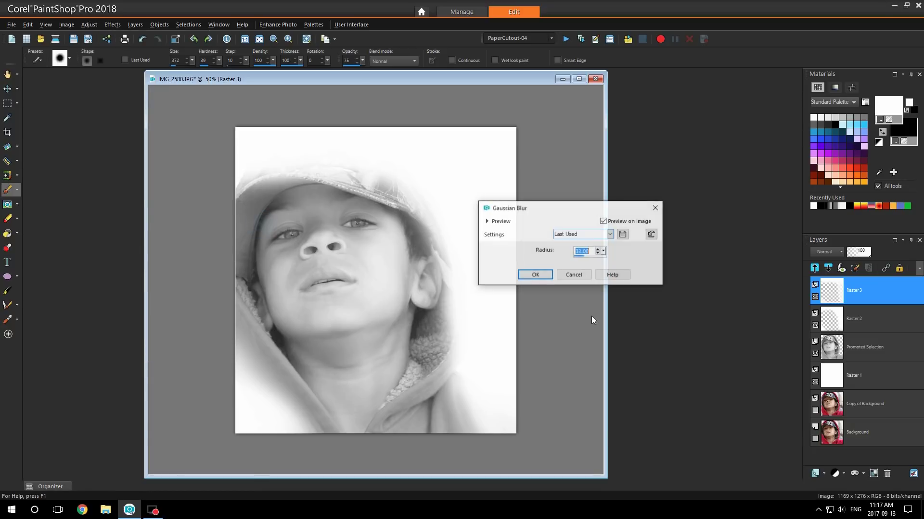
pyautogui.moveTo(604, 252); pyautogui.dragTo(615, 250)
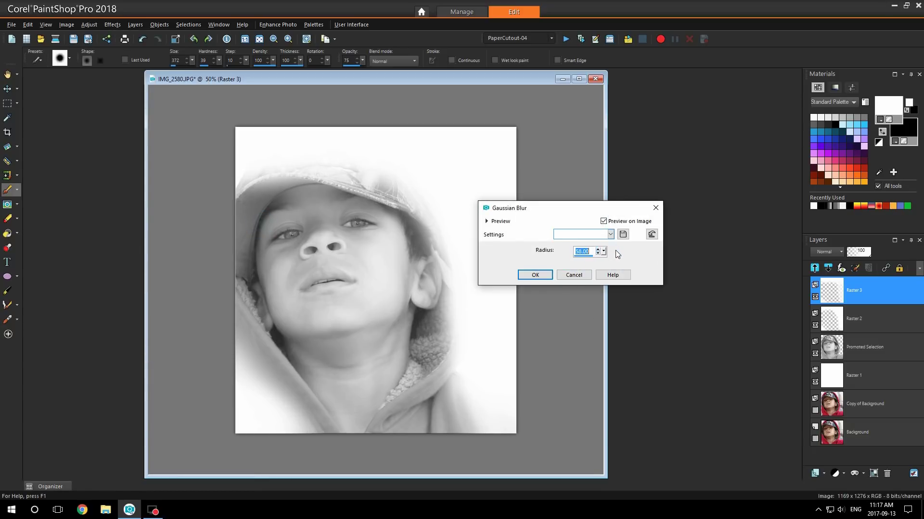
pyautogui.click(534, 274)
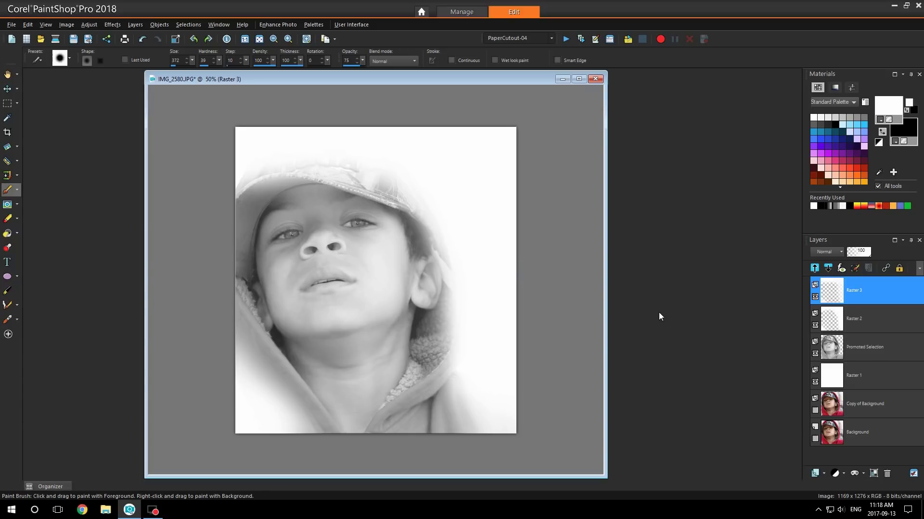
# - Merge all visible layers into a single Merged layer
pyautogui.rightClick(902, 288)
pyautogui.moveTo(841, 394)
pyautogui.click(696, 422)
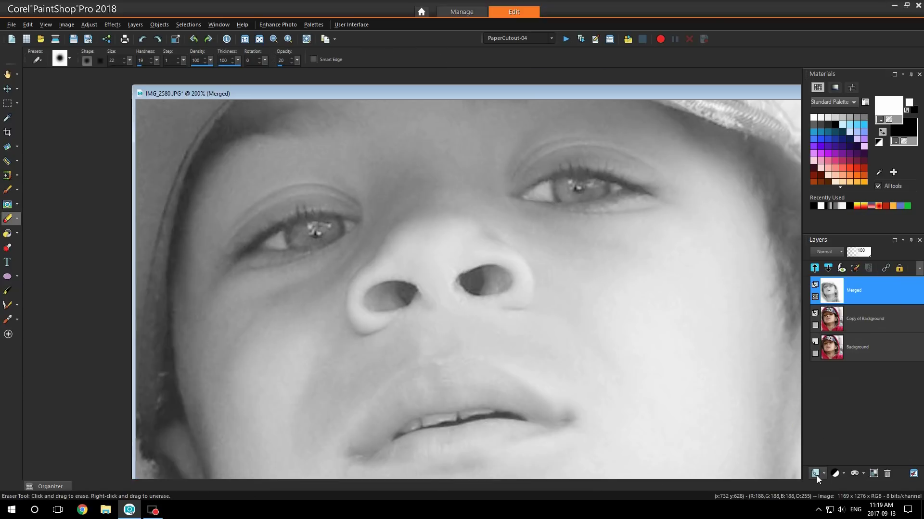
# - Add a new raster layer and flood-fill it with white
pyautogui.click(823, 474)
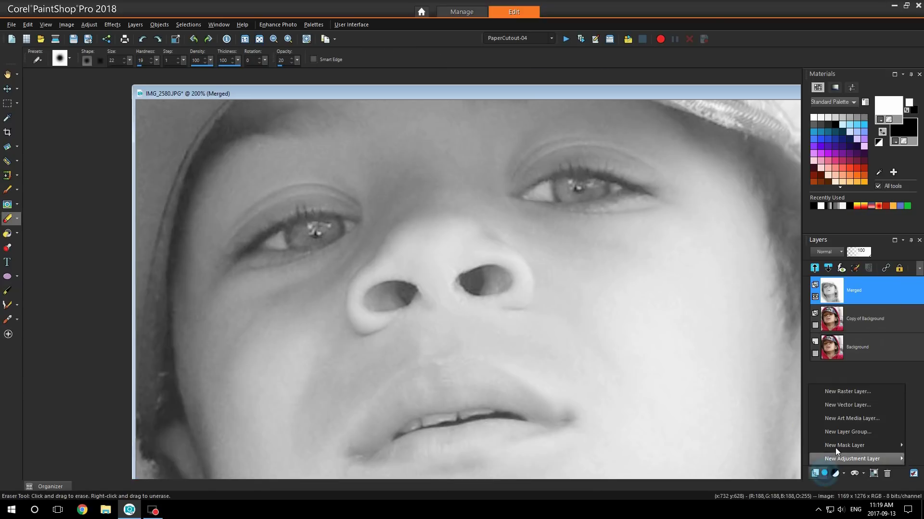
pyautogui.click(841, 391)
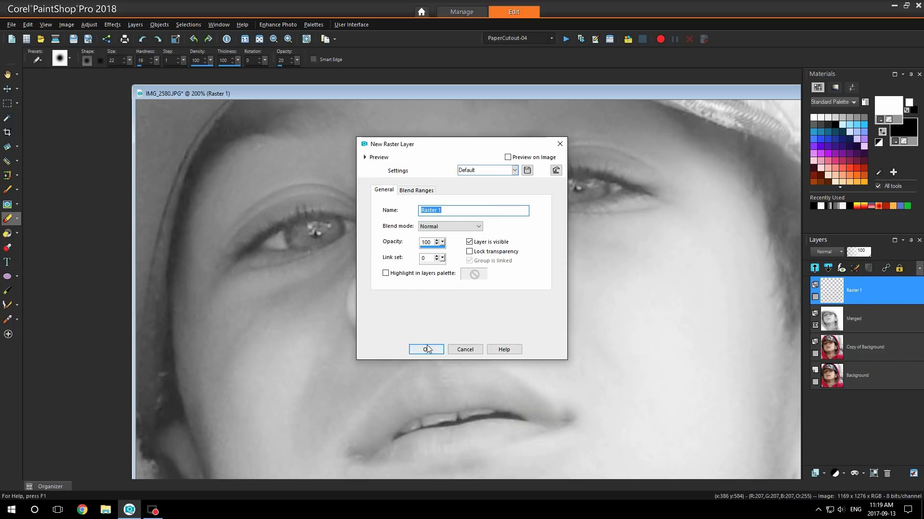
pyautogui.click(431, 349)
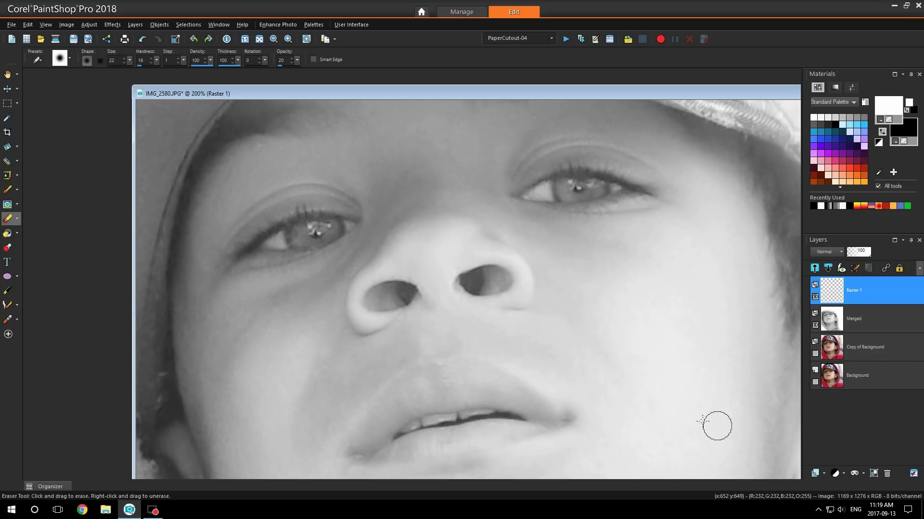
pyautogui.click(7, 233)
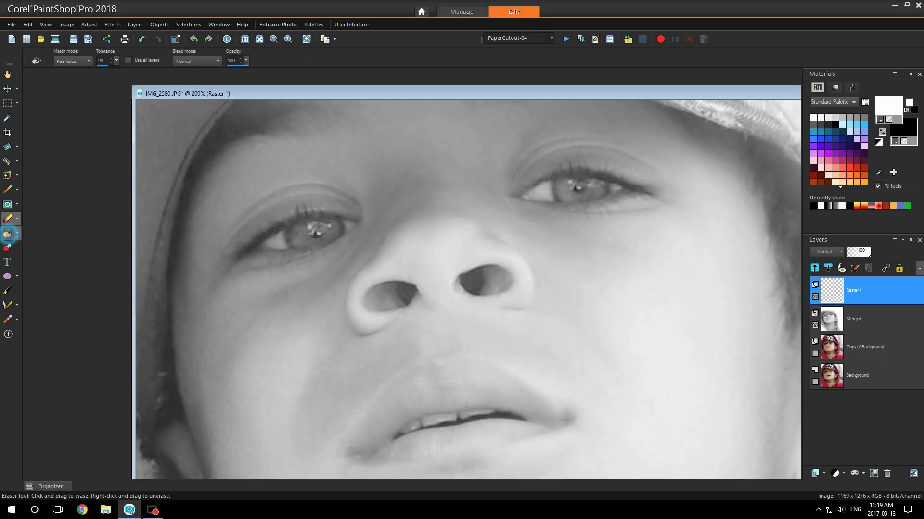
pyautogui.click(406, 243)
# - Move the white layer below Merged, hide it, show Copy of Background, and select Merged
pyautogui.moveTo(863, 301); pyautogui.dragTo(866, 328)
pyautogui.click(814, 326)
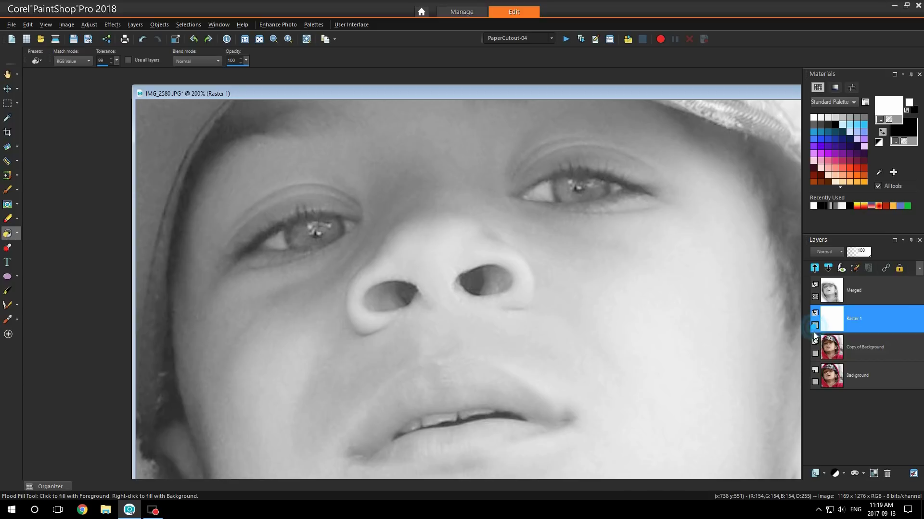
pyautogui.click(814, 355)
pyautogui.click(873, 298)
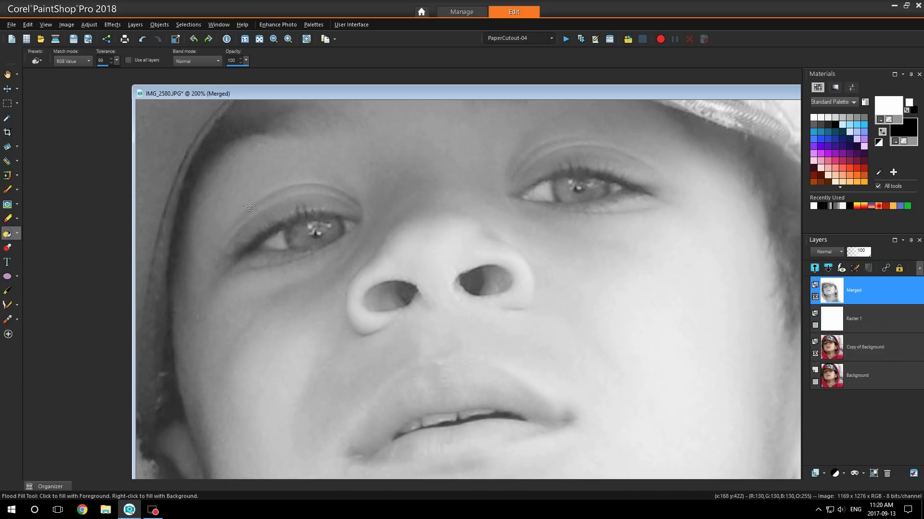
# - Erase the Merged layer over both irises with a size-13 eraser to reveal their colour
pyautogui.scroll(1, 229, 202)
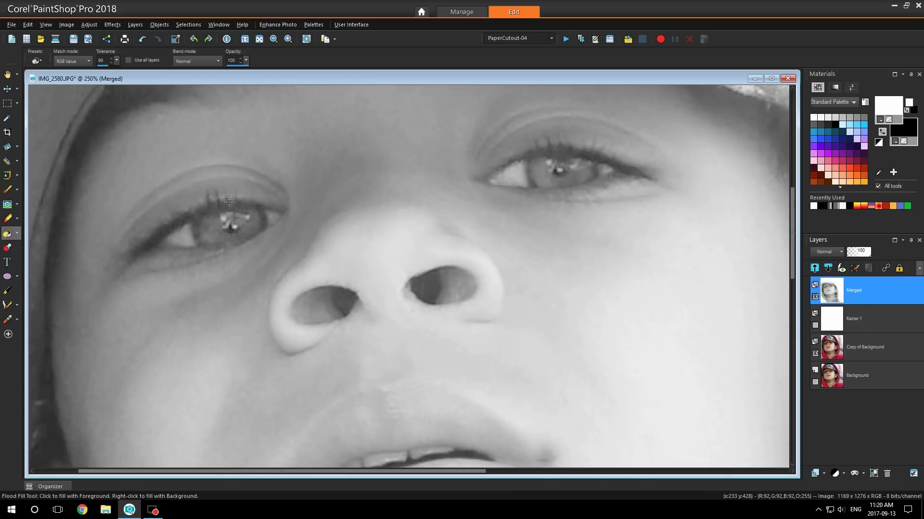
pyautogui.click(8, 219)
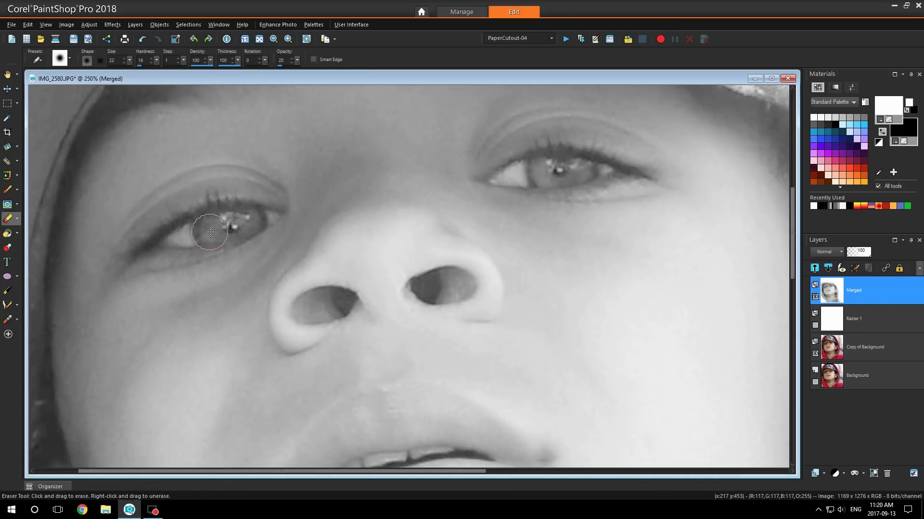
pyautogui.scroll(-5, 210, 232)
pyautogui.moveTo(210, 232); pyautogui.dragTo(223, 225)
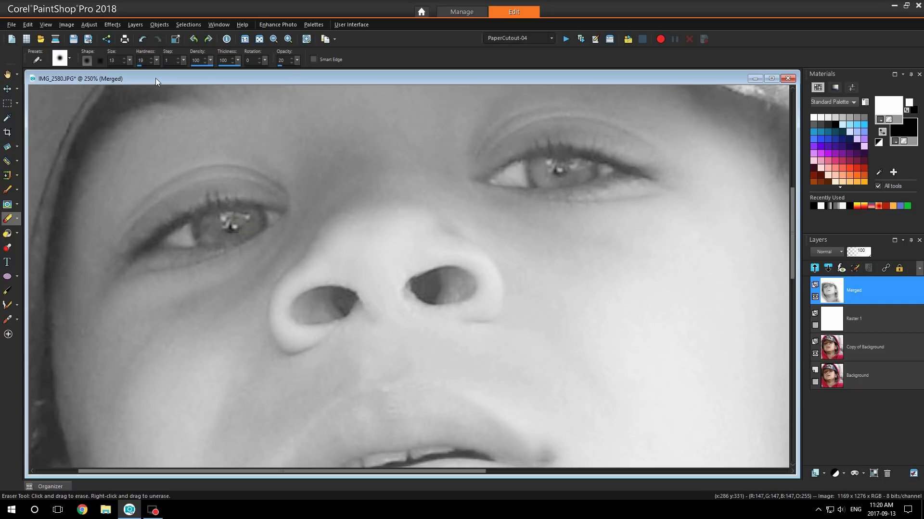
pyautogui.moveTo(213, 204)
pyautogui.mouseDown()
pyautogui.moveTo(222, 227)
pyautogui.moveTo(241, 221)
pyautogui.moveTo(224, 235)
pyautogui.moveTo(248, 226)
pyautogui.moveTo(206, 233)
pyautogui.mouseUp()
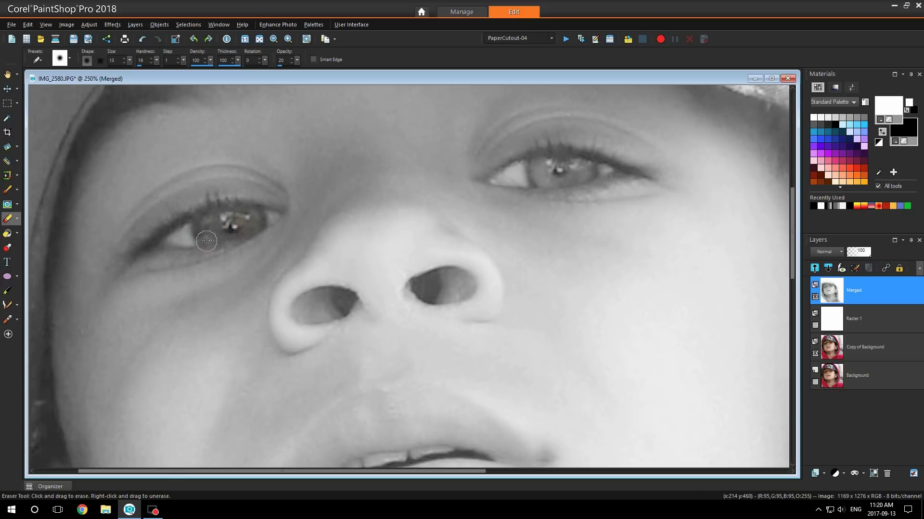
pyautogui.moveTo(553, 173); pyautogui.dragTo(524, 173)
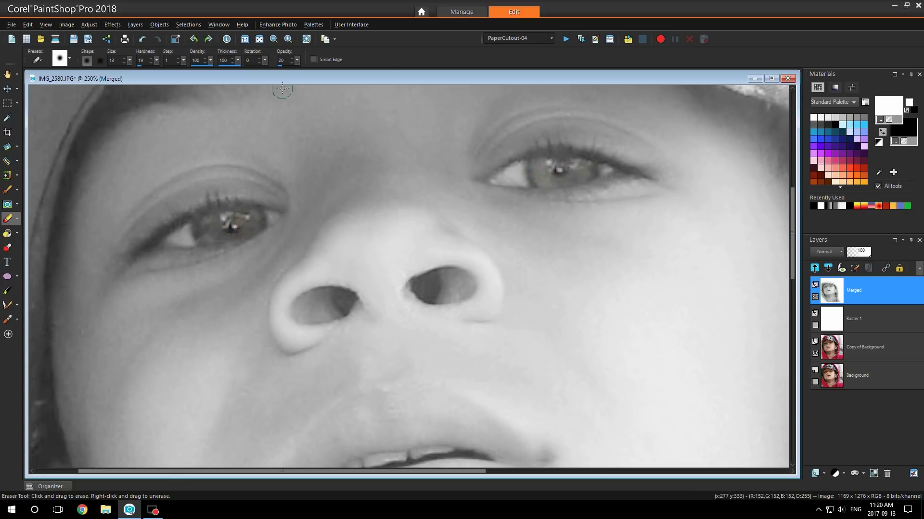
pyautogui.scroll(7, 298, 60)
pyautogui.moveTo(253, 201)
pyautogui.mouseDown()
pyautogui.moveTo(238, 223)
pyautogui.moveTo(231, 217)
pyautogui.mouseUp()
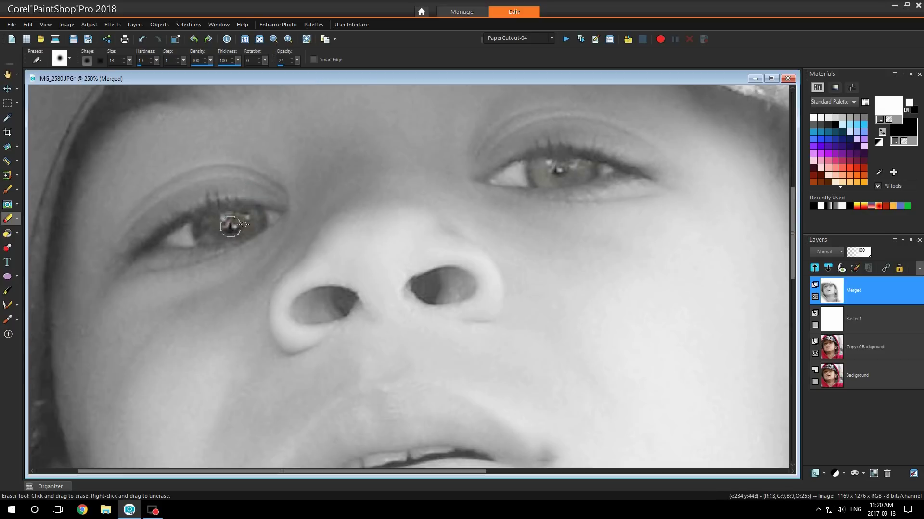
pyautogui.moveTo(553, 171)
pyautogui.mouseDown()
pyautogui.moveTo(542, 169)
pyautogui.moveTo(565, 176)
pyautogui.moveTo(578, 166)
pyautogui.moveTo(567, 173)
pyautogui.mouseUp()
pyautogui.scroll(-3, 580, 172)
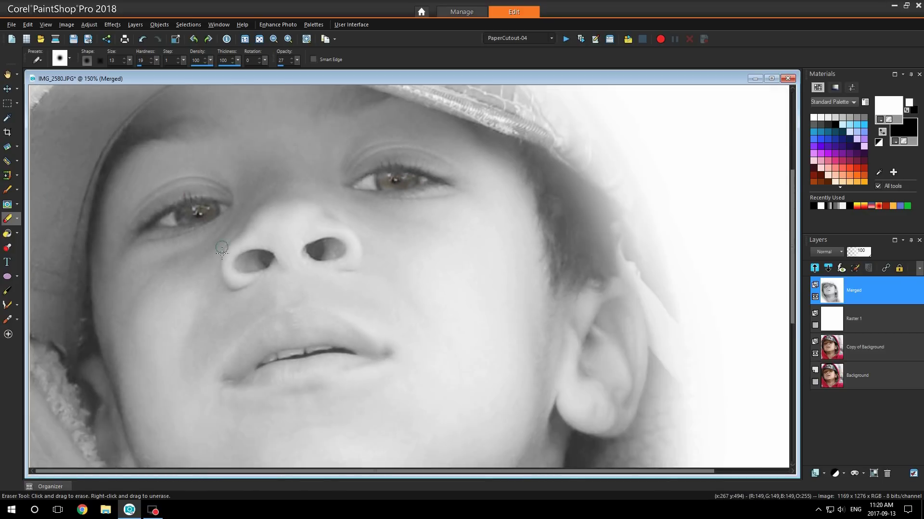
# - Erase across the lips at opacity 18 to bring back a faint pink colour
pyautogui.moveTo(245, 338)
pyautogui.mouseDown()
pyautogui.moveTo(201, 346)
pyautogui.moveTo(258, 339)
pyautogui.mouseUp()
pyautogui.hotkey('ctrl', 'z')
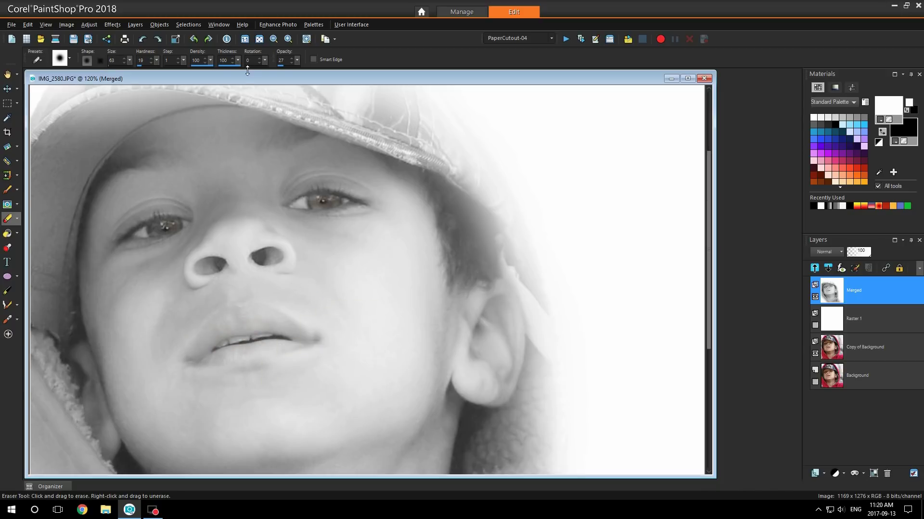
pyautogui.moveTo(298, 59); pyautogui.dragTo(294, 60)
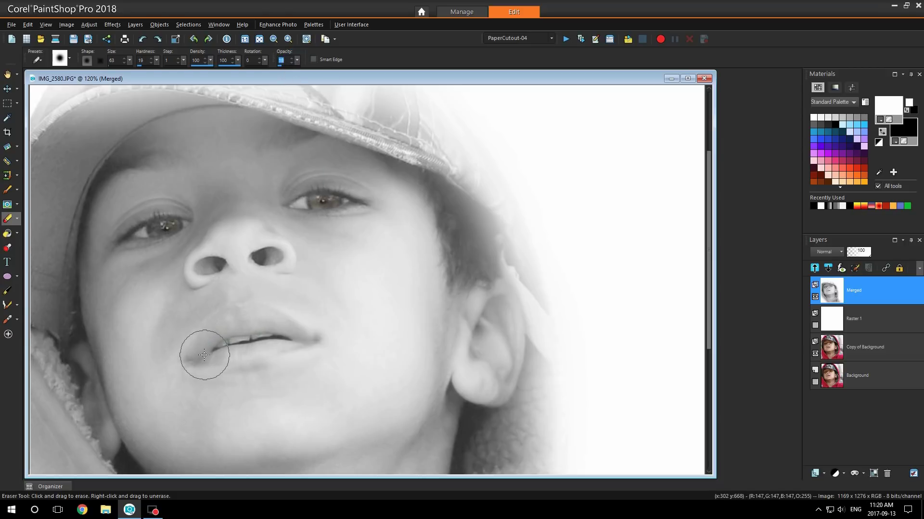
pyautogui.moveTo(202, 353)
pyautogui.mouseDown()
pyautogui.moveTo(223, 343)
pyautogui.moveTo(293, 336)
pyautogui.moveTo(198, 351)
pyautogui.moveTo(241, 333)
pyautogui.moveTo(284, 335)
pyautogui.moveTo(217, 324)
pyautogui.mouseUp()
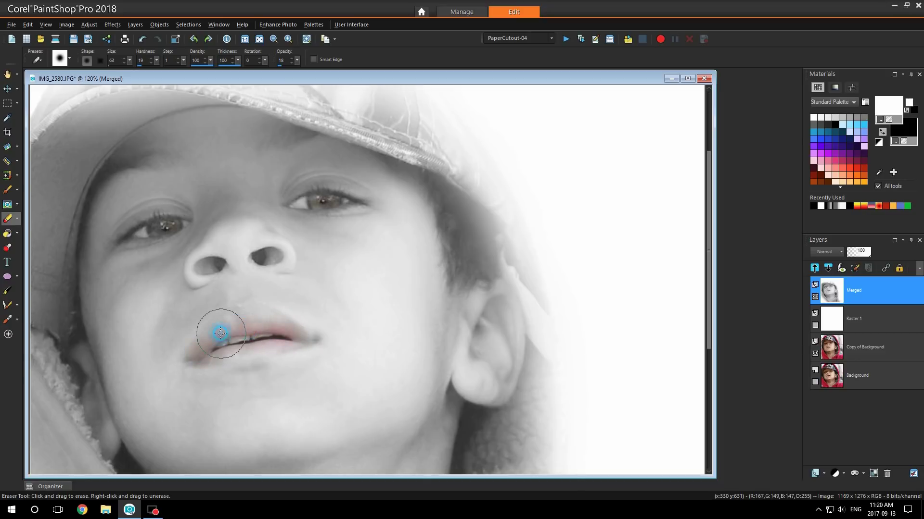
pyautogui.scroll(-2, 307, 305)
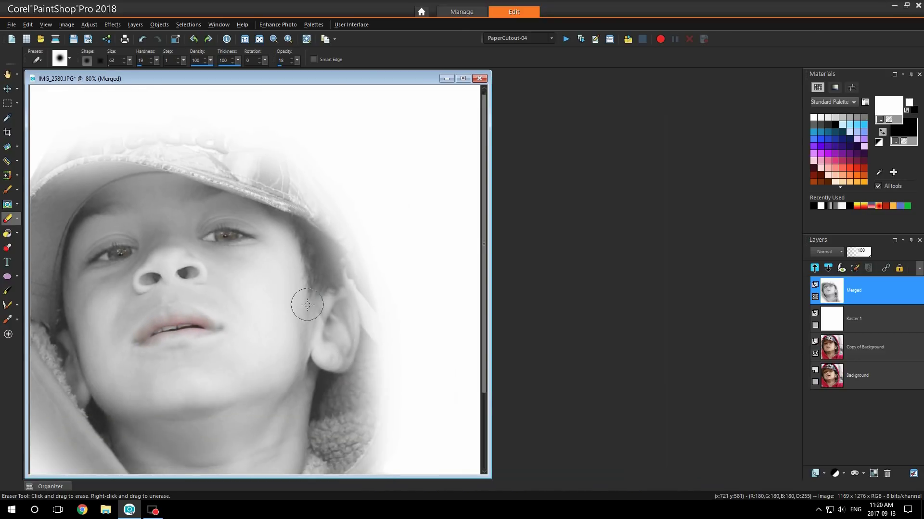
pyautogui.hotkey('ctrl', 'z')
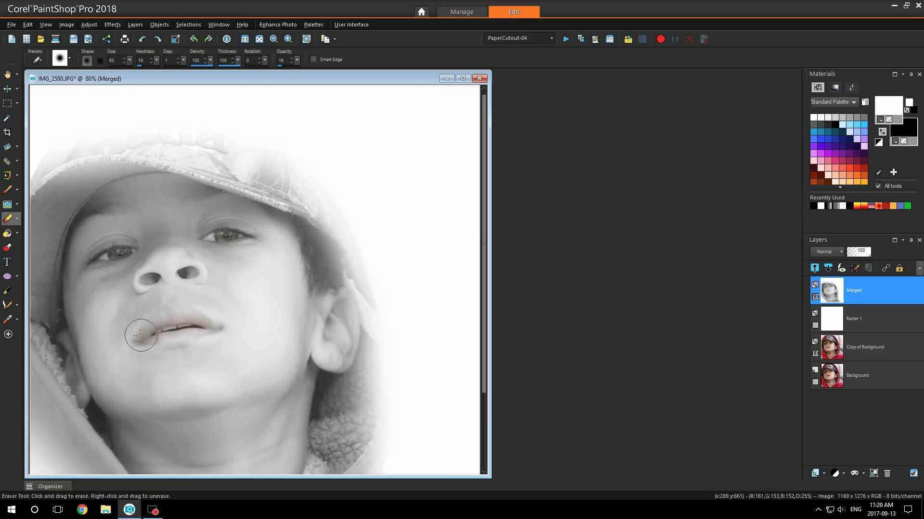
pyautogui.moveTo(139, 335)
pyautogui.mouseDown()
pyautogui.moveTo(199, 322)
pyautogui.moveTo(172, 316)
pyautogui.moveTo(152, 330)
pyautogui.moveTo(206, 320)
pyautogui.mouseUp()
pyautogui.moveTo(324, 80); pyautogui.dragTo(493, 93)
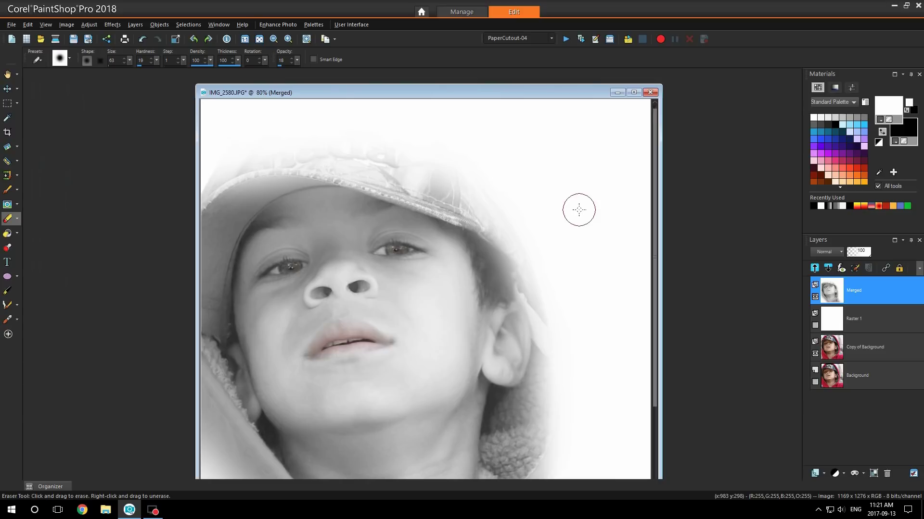
# - Toggle the white Raster 1 layer to compare, then turn it on and set its opacity to 51
pyautogui.click(814, 325)
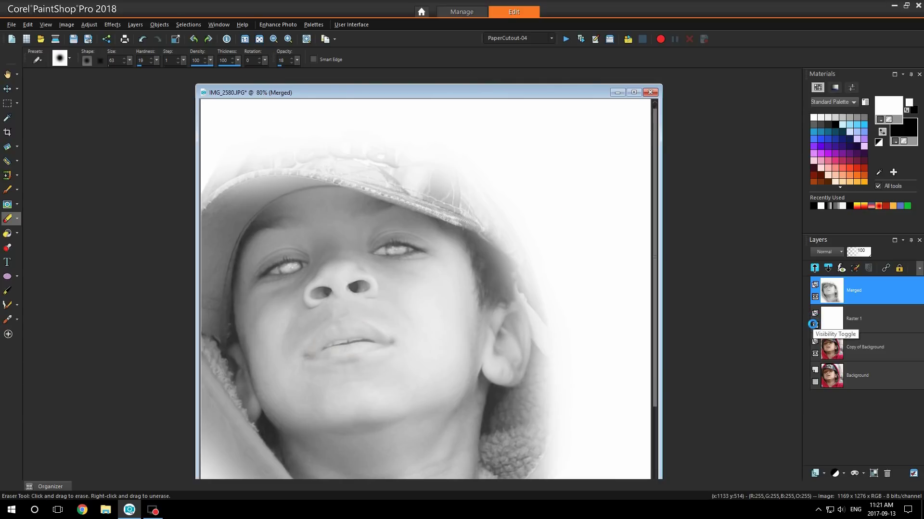
pyautogui.click(814, 325)
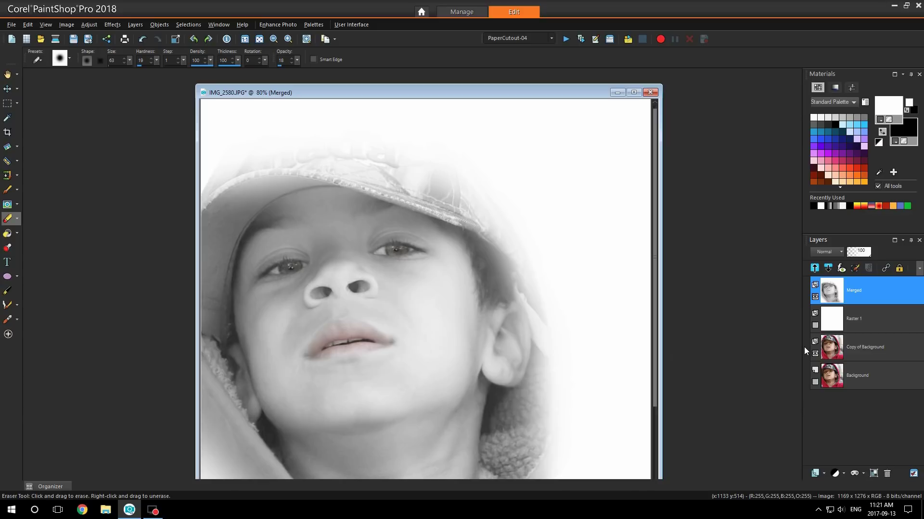
pyautogui.click(815, 325)
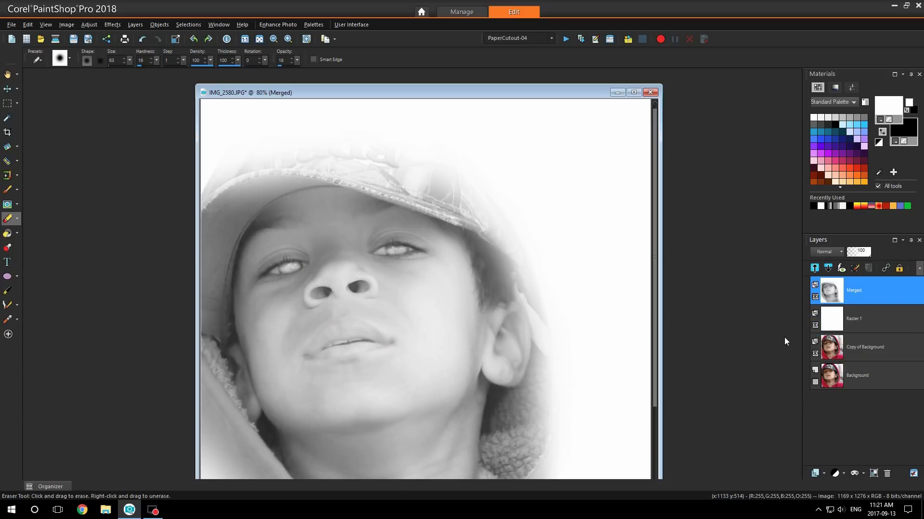
pyautogui.moveTo(869, 255)
pyautogui.mouseDown()
pyautogui.moveTo(858, 256)
pyautogui.moveTo(882, 256)
pyautogui.mouseUp()
pyautogui.click(871, 308)
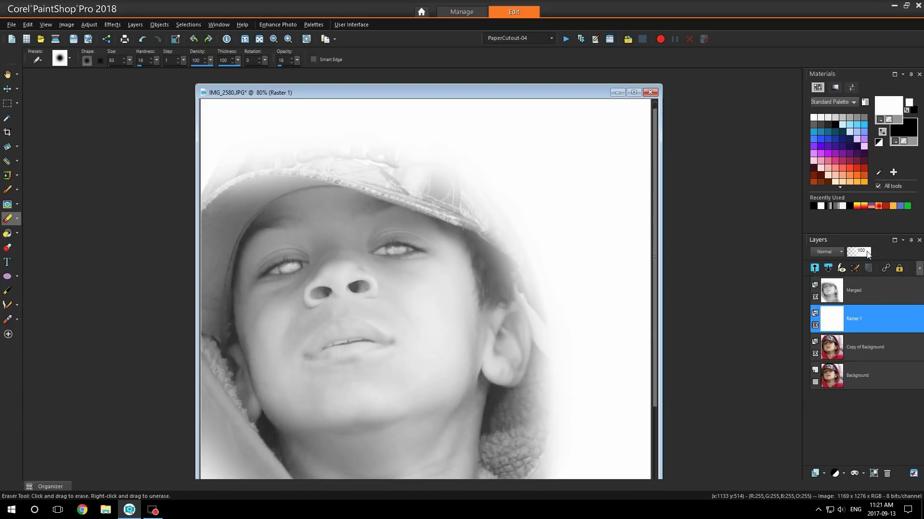
pyautogui.click(860, 252)
pyautogui.moveTo(860, 253); pyautogui.dragTo(859, 253)
pyautogui.scroll(-2, 356, 224)
pyautogui.scroll(-1, 517, 230)
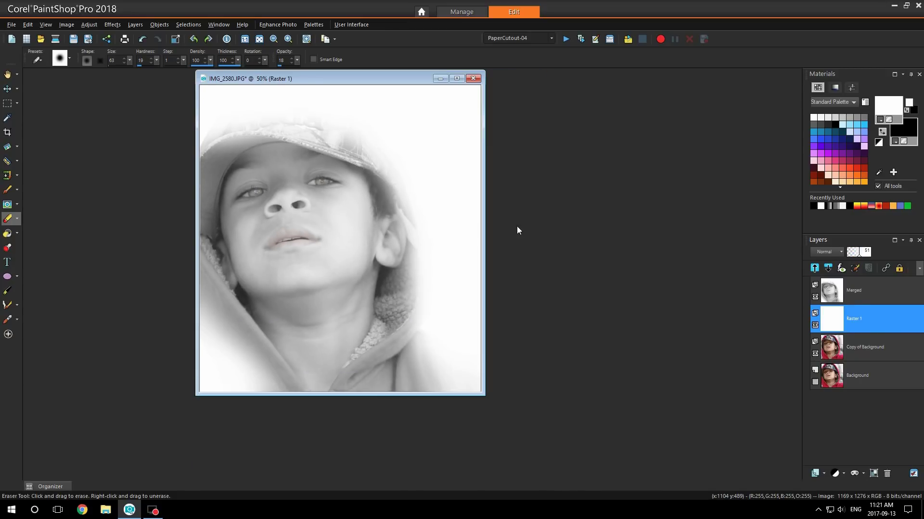